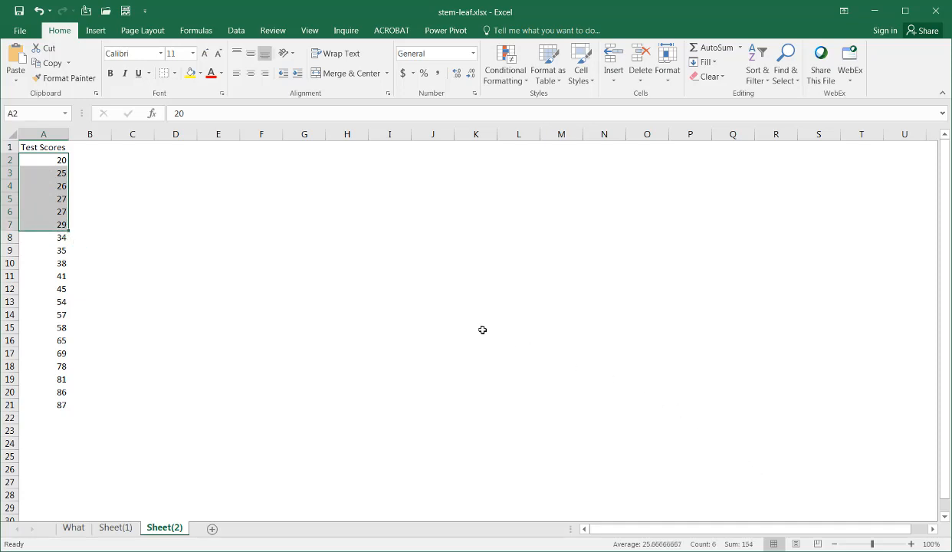
- Copy the scores in the twenties (A2:A7) to D2 and those in the thirties (A8:A10) to E2
{"action": "key", "text": "ctrl+c"}
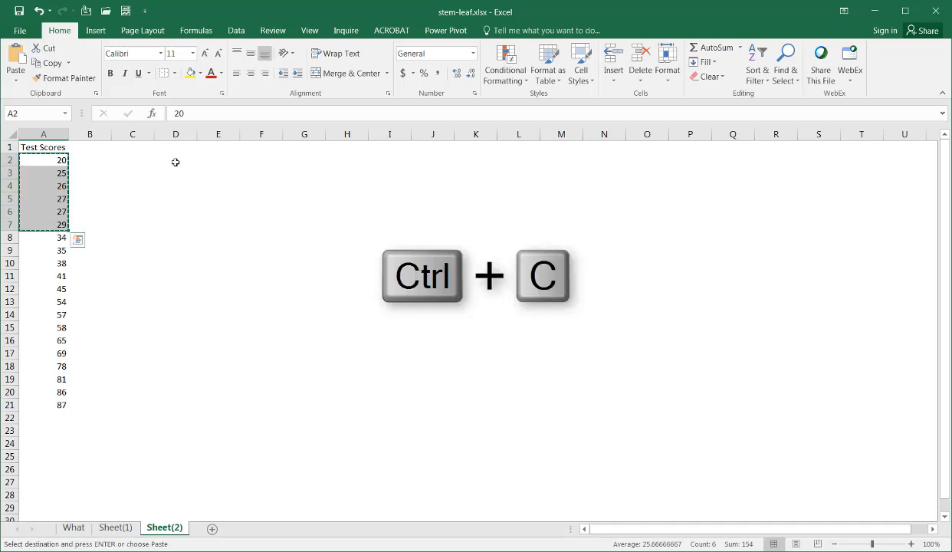
{"action": "left_click", "coordinate": [175, 161]}
{"action": "key", "text": "ctrl+v"}
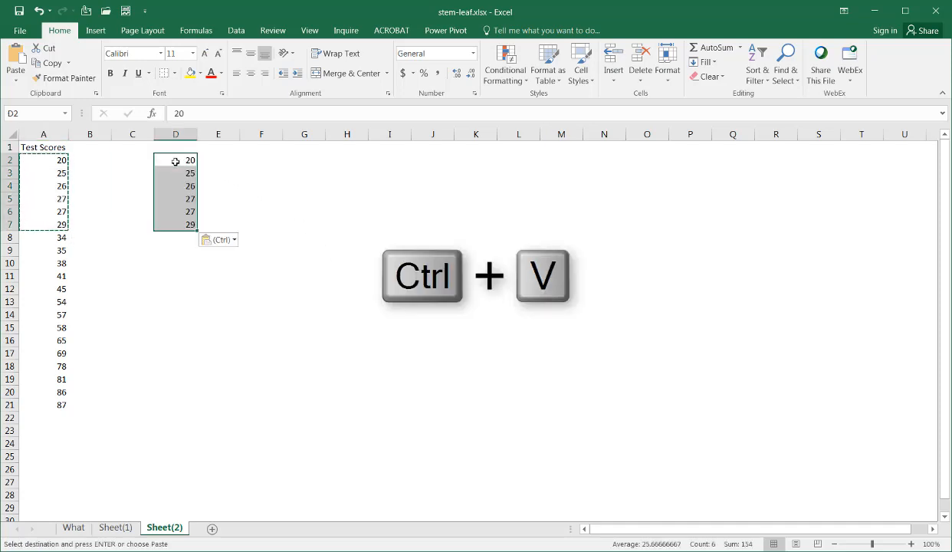
{"action": "left_click_drag", "start_coordinate": [60, 237], "coordinate": [60, 262]}
{"action": "key", "text": "ctrl+c"}
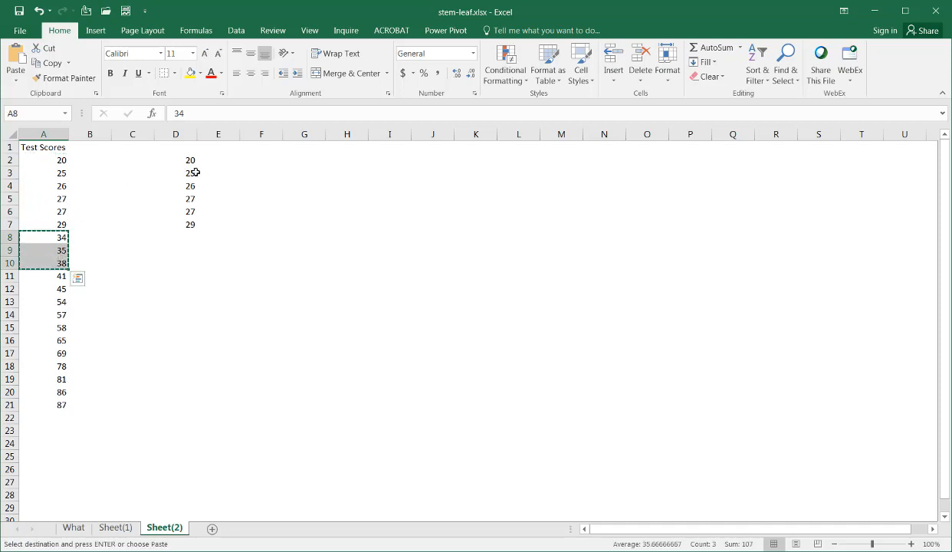
{"action": "left_click", "coordinate": [217, 159]}
{"action": "key", "text": "ctrl+v"}
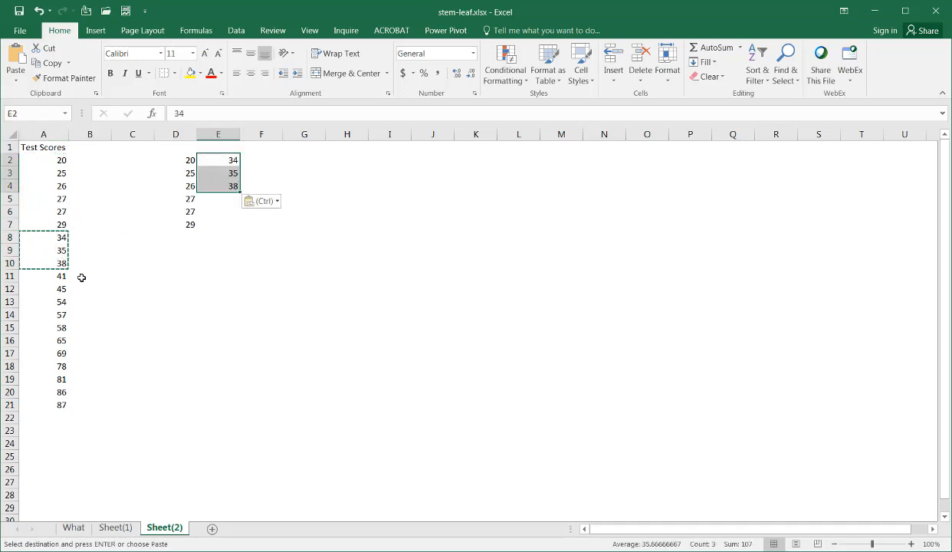
- Copy the scores in the forties (A11:A12) to F2 and those in the fifties (A13:A15) to G2
{"action": "left_click_drag", "start_coordinate": [49, 279], "coordinate": [51, 289]}
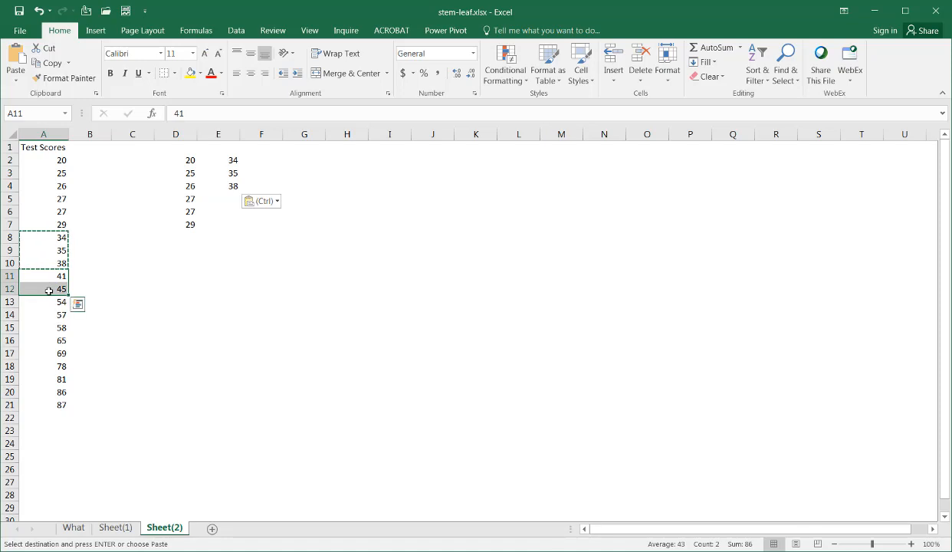
{"action": "key", "text": "ctrl+c"}
{"action": "left_click", "coordinate": [254, 159]}
{"action": "key", "text": "ctrl+v"}
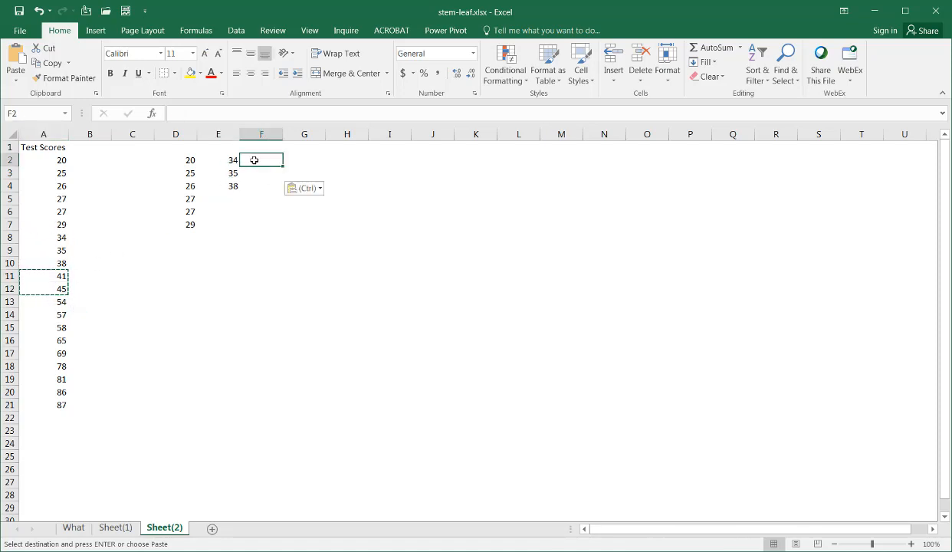
{"action": "left_click_drag", "start_coordinate": [65, 301], "coordinate": [55, 329]}
{"action": "key", "text": "ctrl+c"}
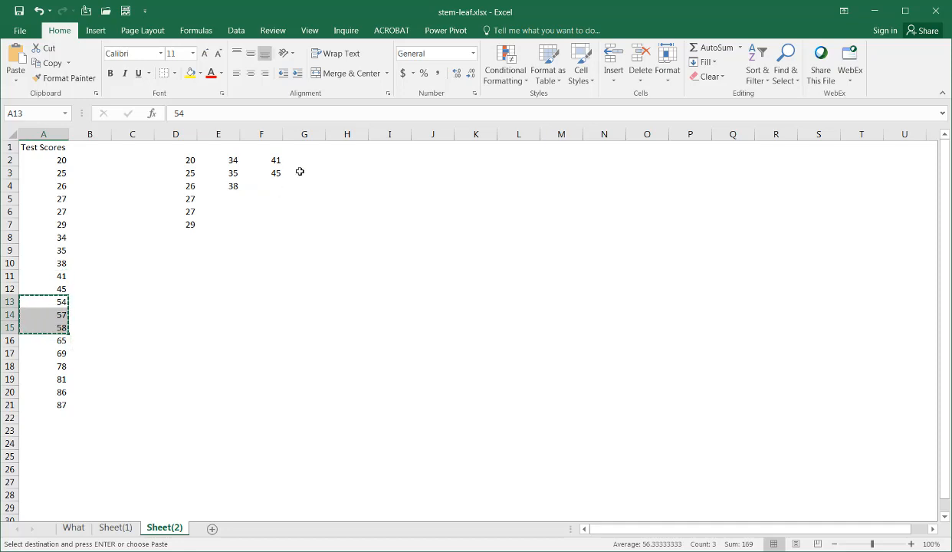
{"action": "left_click", "coordinate": [302, 160]}
{"action": "key", "text": "ctrl+v"}
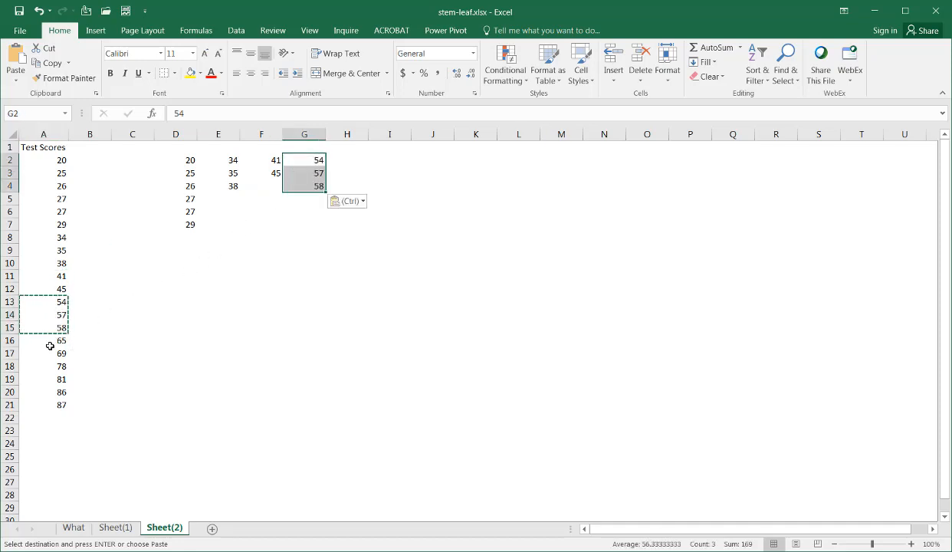
- Copy the scores in the sixties (A16:A17) to H2 and the score 78 (A18) to I2
{"action": "left_click_drag", "start_coordinate": [53, 339], "coordinate": [52, 357]}
{"action": "key", "text": "ctrl+c"}
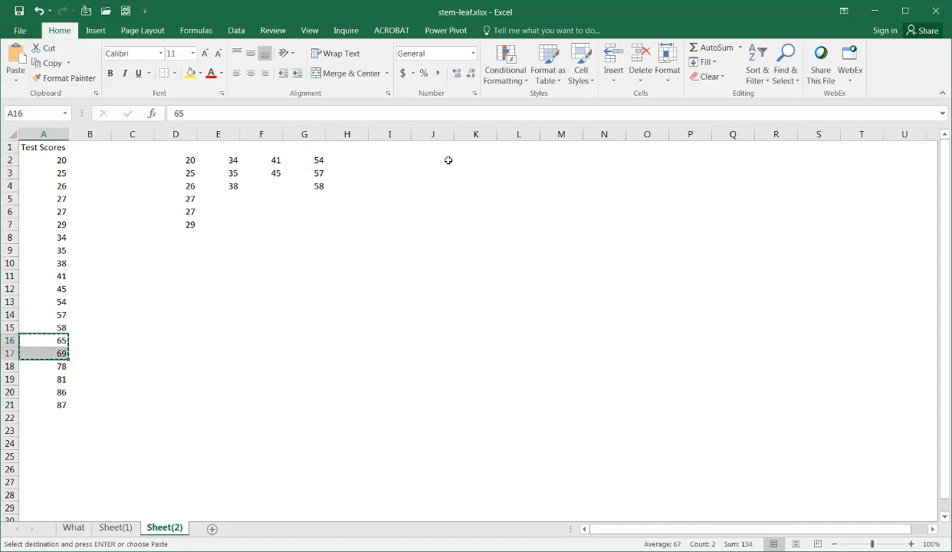
{"action": "left_click", "coordinate": [349, 155]}
{"action": "key", "text": "ctrl+v"}
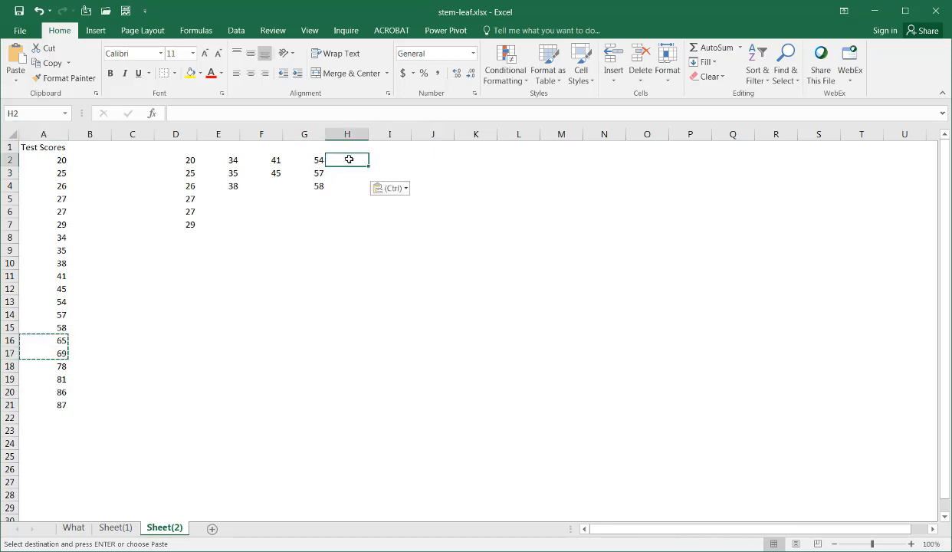
{"action": "left_click", "coordinate": [59, 368]}
{"action": "key", "text": "ctrl+c"}
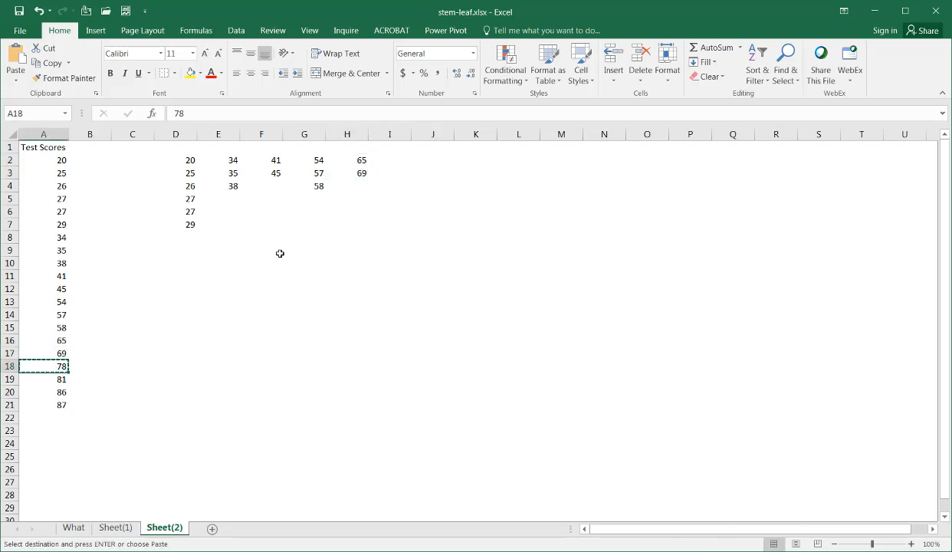
{"action": "left_click", "coordinate": [394, 157]}
{"action": "key", "text": "ctrl+v"}
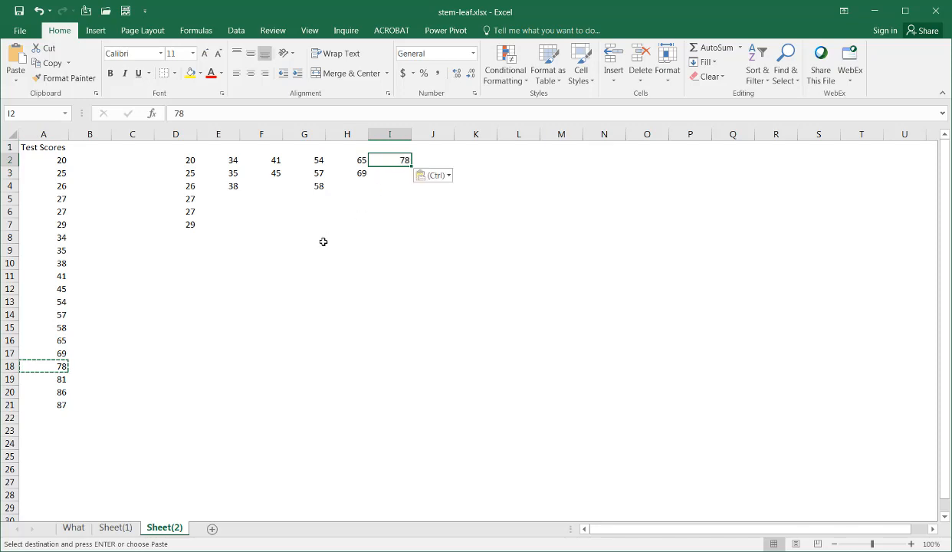
- Copy the scores in the eighties (A19:A21) to the column starting at J2
{"action": "left_click_drag", "start_coordinate": [53, 383], "coordinate": [57, 404]}
{"action": "key", "text": "ctrl+c"}
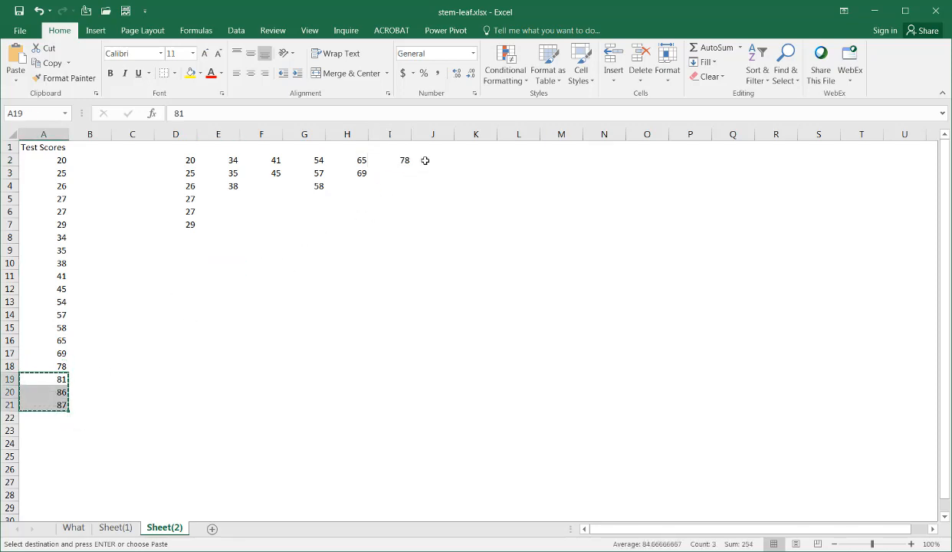
{"action": "left_click", "coordinate": [424, 160]}
{"action": "key", "text": "ctrl+v"}
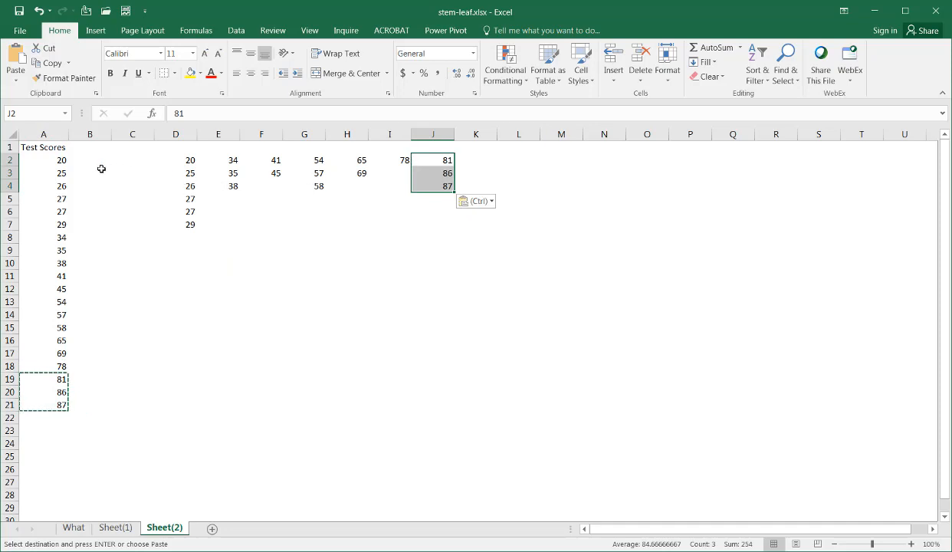
- Compare the cell count of the original scores in A2:A21 with that of the grouped scores in D2:J7
{"action": "left_click_drag", "start_coordinate": [48, 161], "coordinate": [59, 405]}
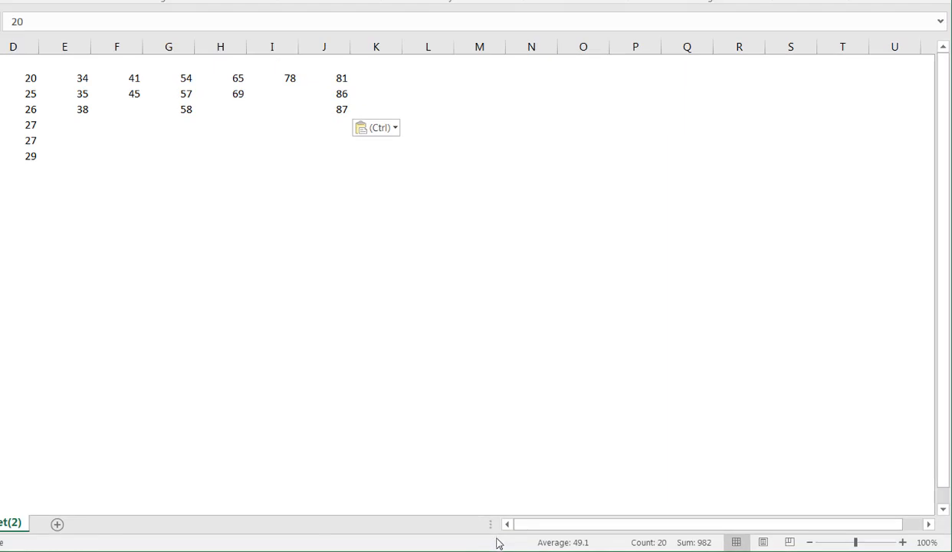
{"action": "right_click", "coordinate": [497, 547]}
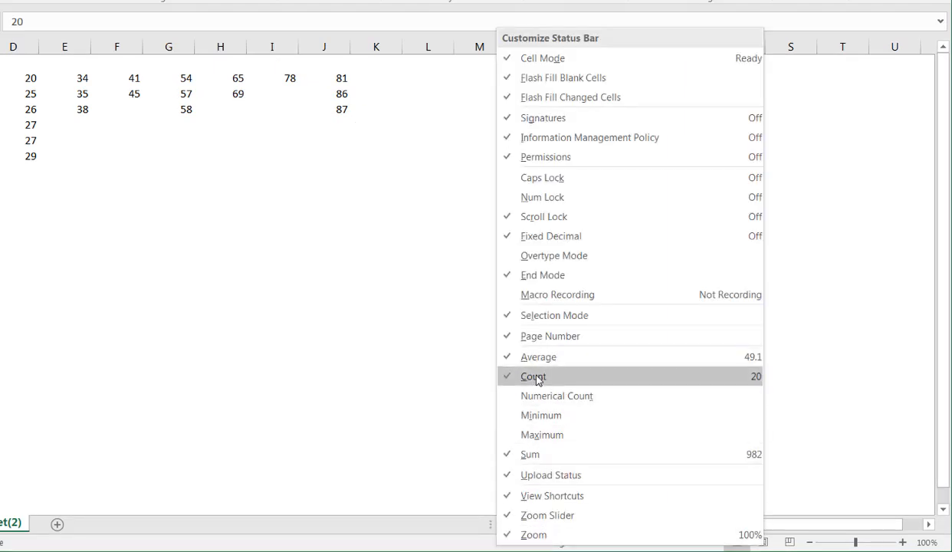
{"action": "left_click", "coordinate": [435, 400]}
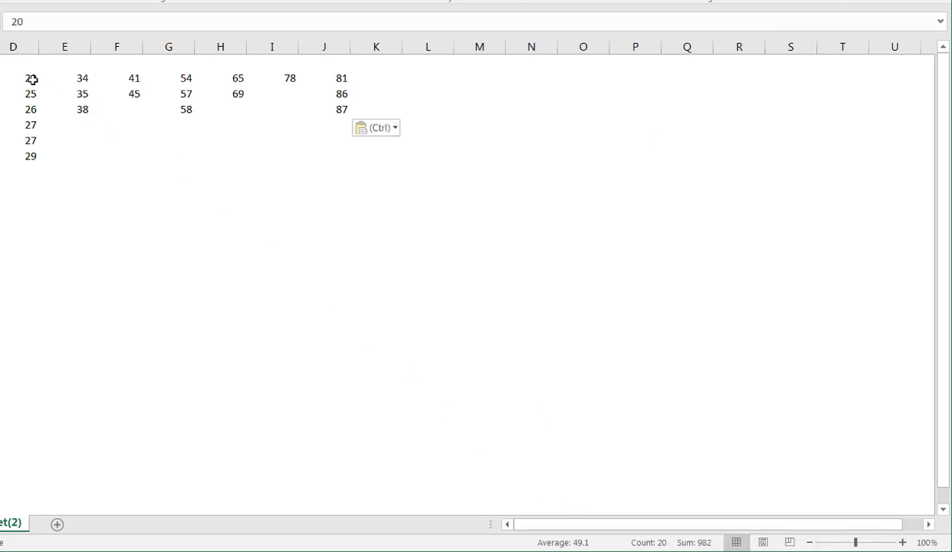
{"action": "left_click_drag", "start_coordinate": [23, 75], "coordinate": [322, 162]}
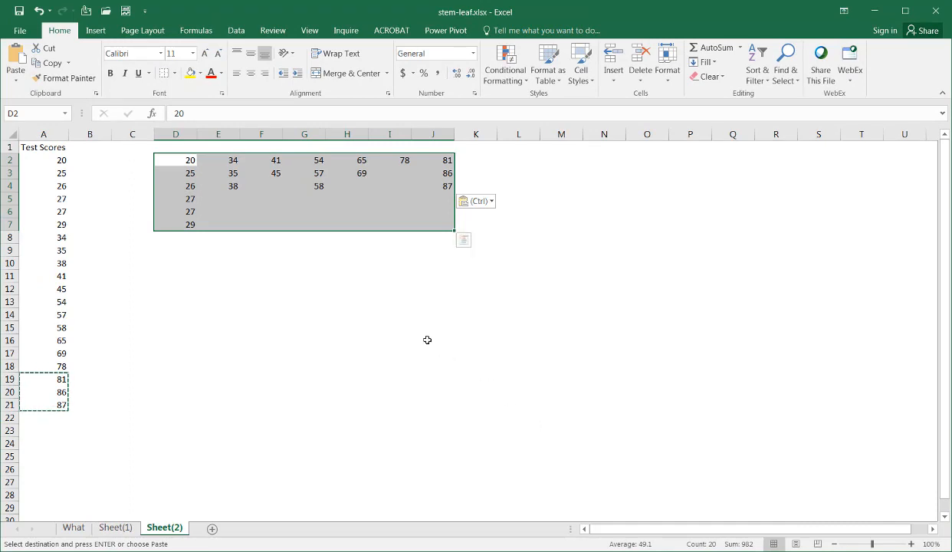
- Copy the grouped scores in D2:J7 and paste them transposed starting at L2
{"action": "left_click", "coordinate": [184, 163]}
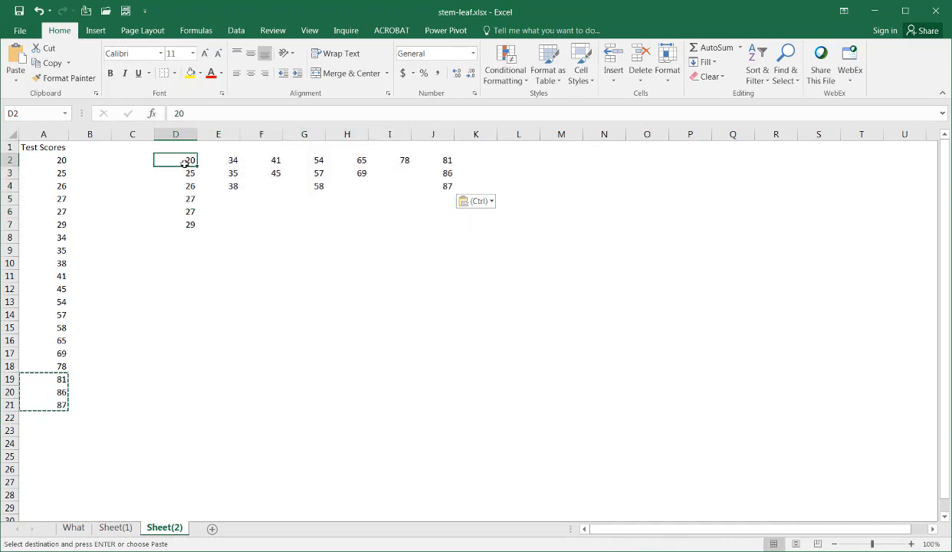
{"action": "left_click_drag", "start_coordinate": [185, 162], "coordinate": [435, 228]}
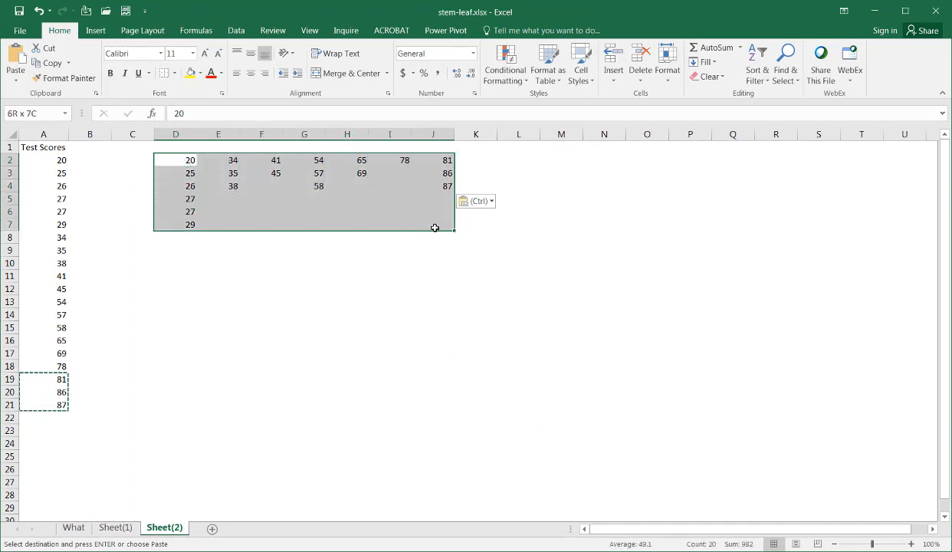
{"action": "key", "text": "ctrl+c"}
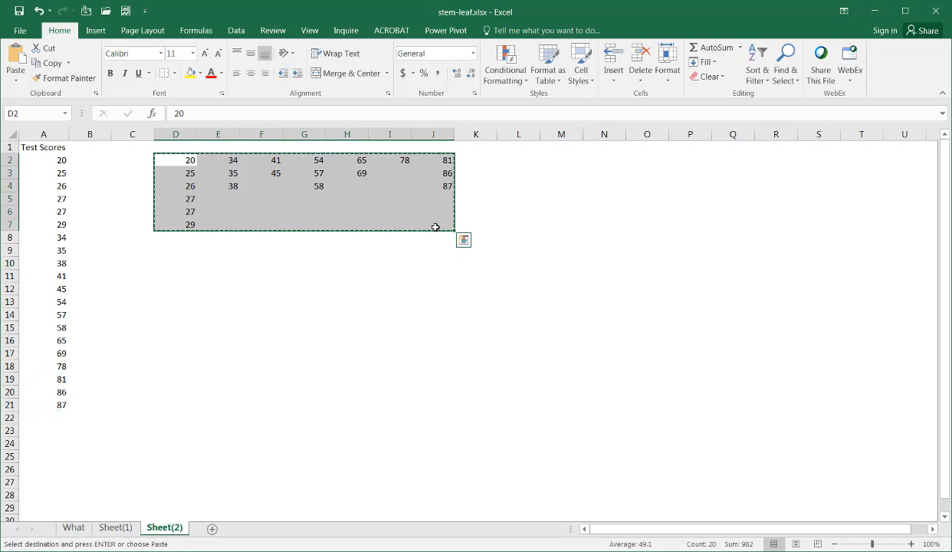
{"action": "left_click", "coordinate": [526, 180]}
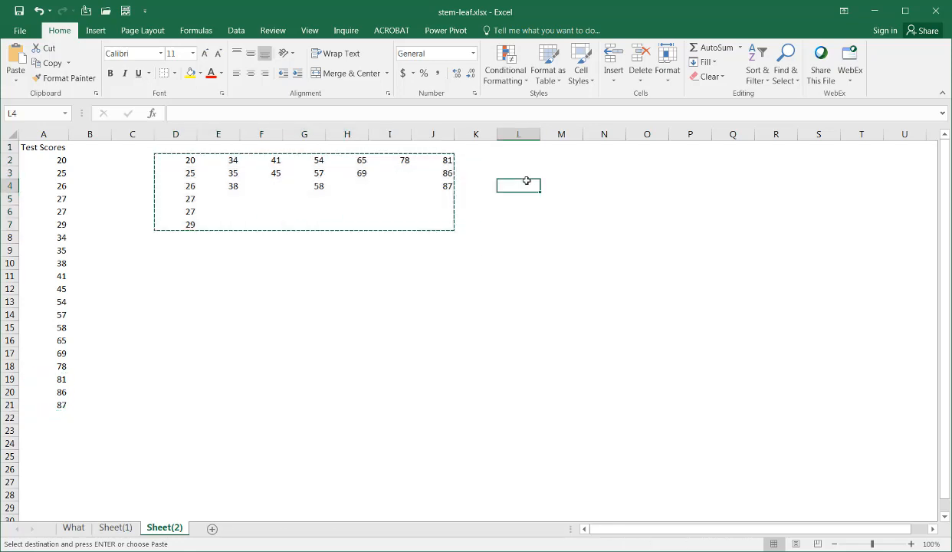
{"action": "left_click", "coordinate": [527, 161]}
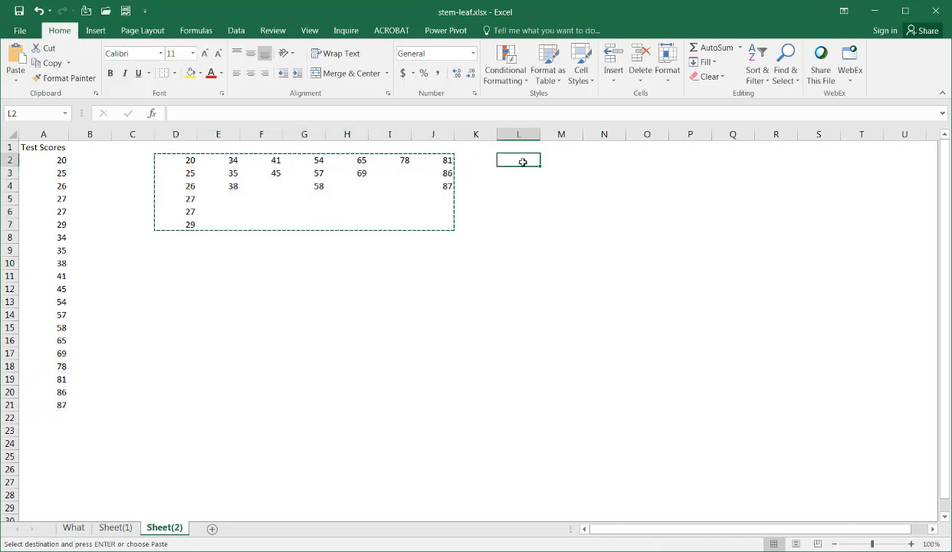
{"action": "left_click", "coordinate": [16, 80]}
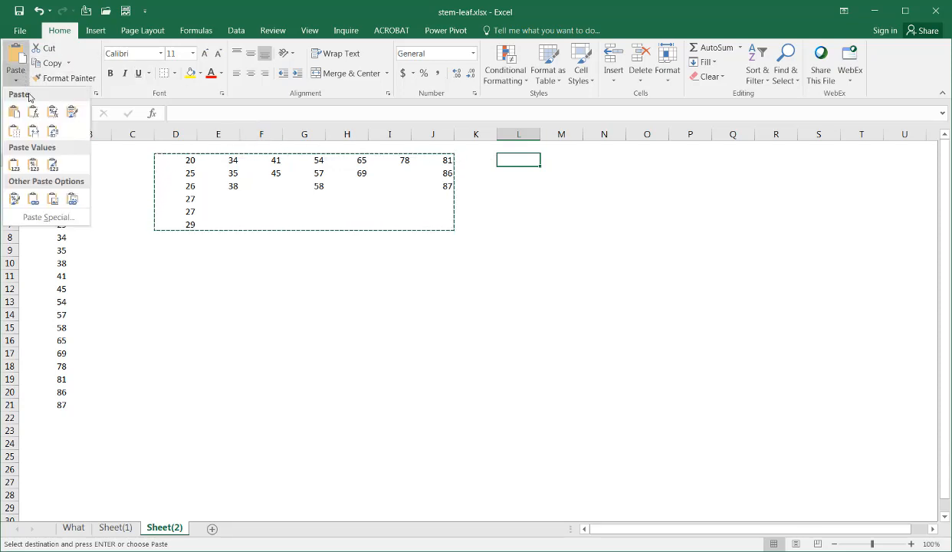
{"action": "left_click", "coordinate": [52, 132]}
{"action": "left_click", "coordinate": [690, 366]}
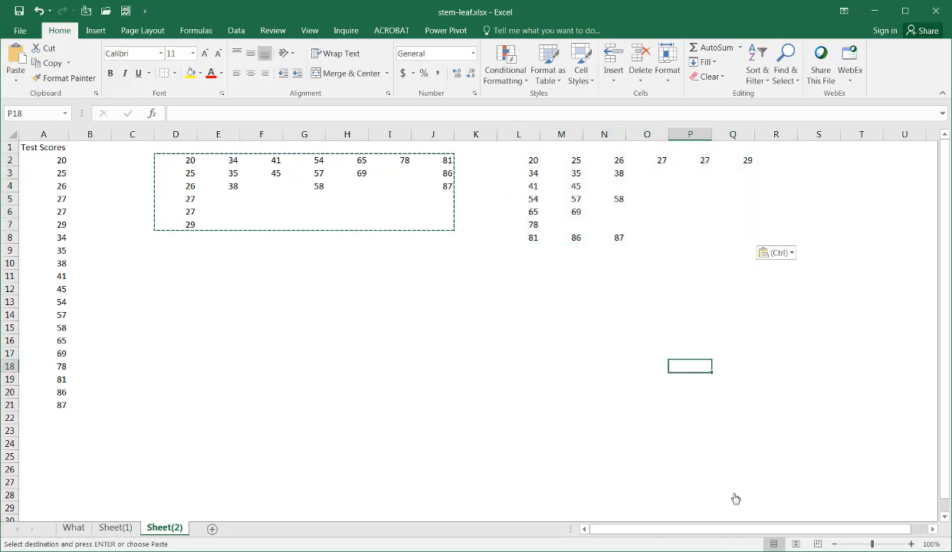
- Enter the heading Stem in K13 and fill the stem values 2 through 8 in K14:K20
{"action": "left_click_drag", "start_coordinate": [525, 160], "coordinate": [529, 224]}
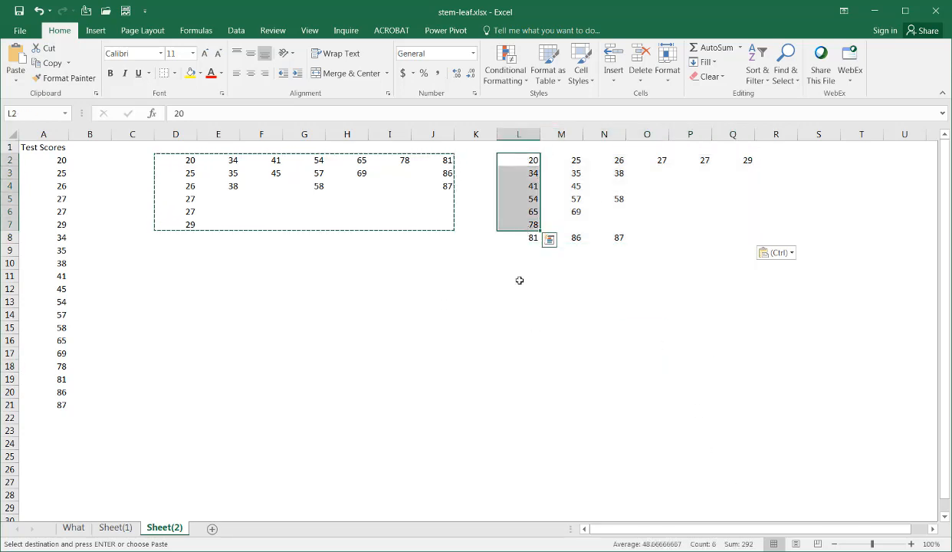
{"action": "left_click", "coordinate": [470, 305]}
{"action": "type", "text": "Stem"}
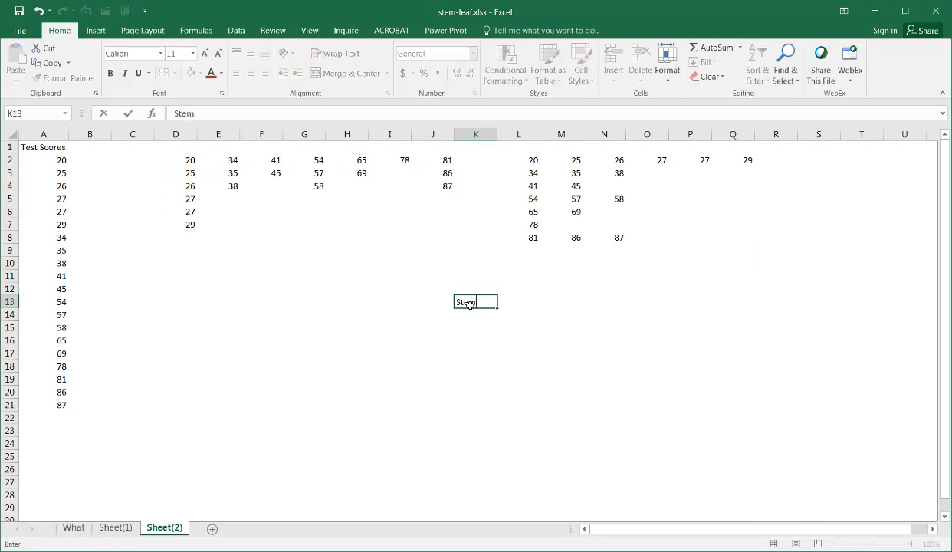
{"action": "key", "text": "Return"}
{"action": "type", "text": "2"}
{"action": "key", "text": "Return"}
{"action": "type", "text": "3"}
{"action": "key", "text": "Return"}
{"action": "left_click_drag", "start_coordinate": [473, 313], "coordinate": [495, 401]}
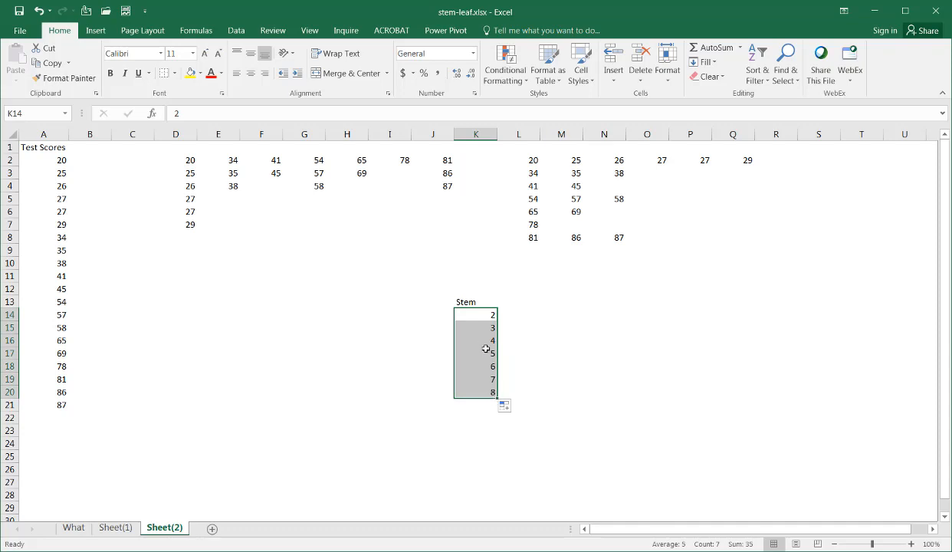
- Enter the heading Leaf in L13, next to the Stem heading
{"action": "left_click", "coordinate": [510, 312]}
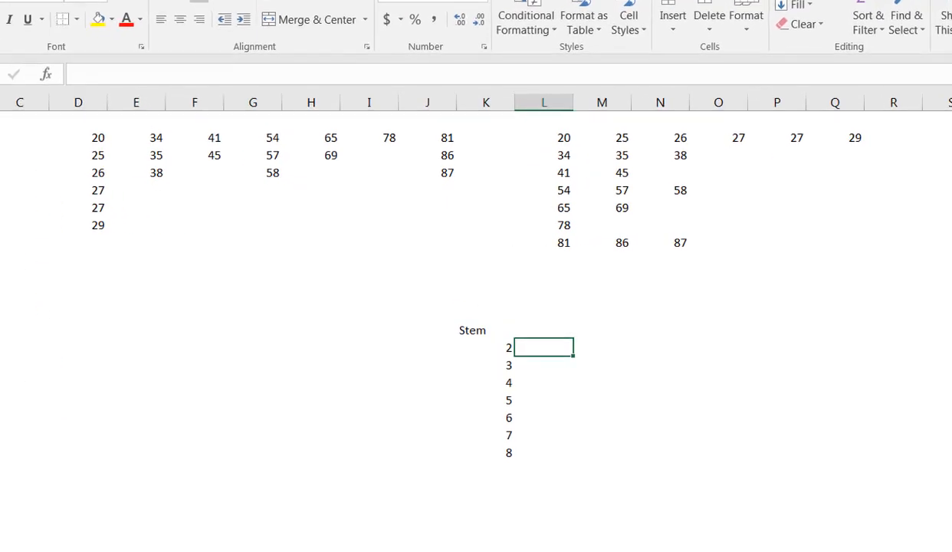
{"action": "left_click", "coordinate": [533, 329]}
{"action": "type", "text": "Leaf"}
{"action": "key", "text": "Return"}
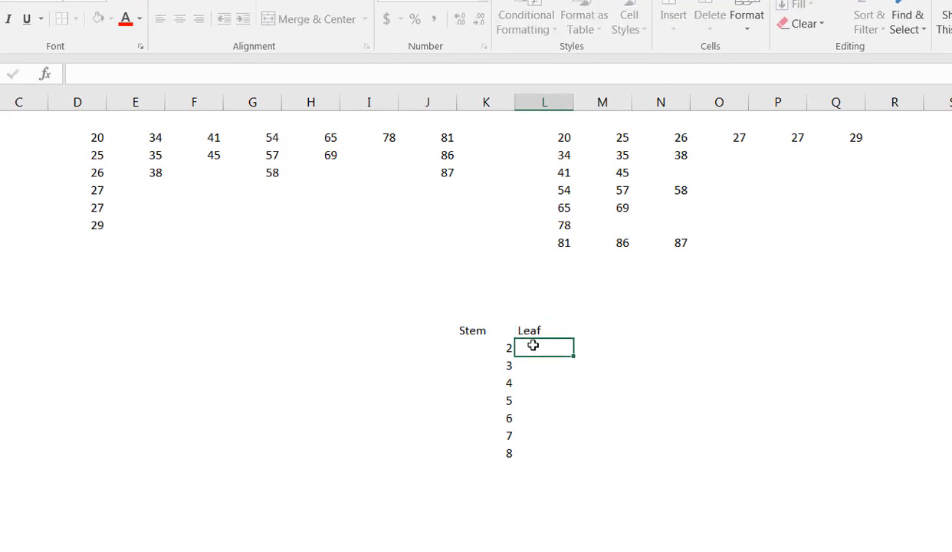
- Start an IF formula in L14 that tests whether L2-$K14*10 is at least 0, with column K locked
{"action": "type", "text": "=if"}
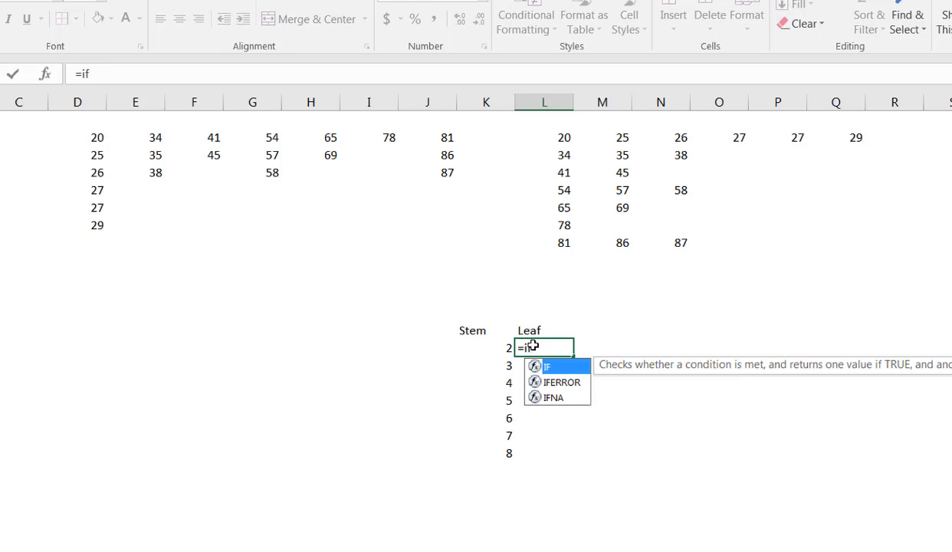
{"action": "key", "text": "Tab"}
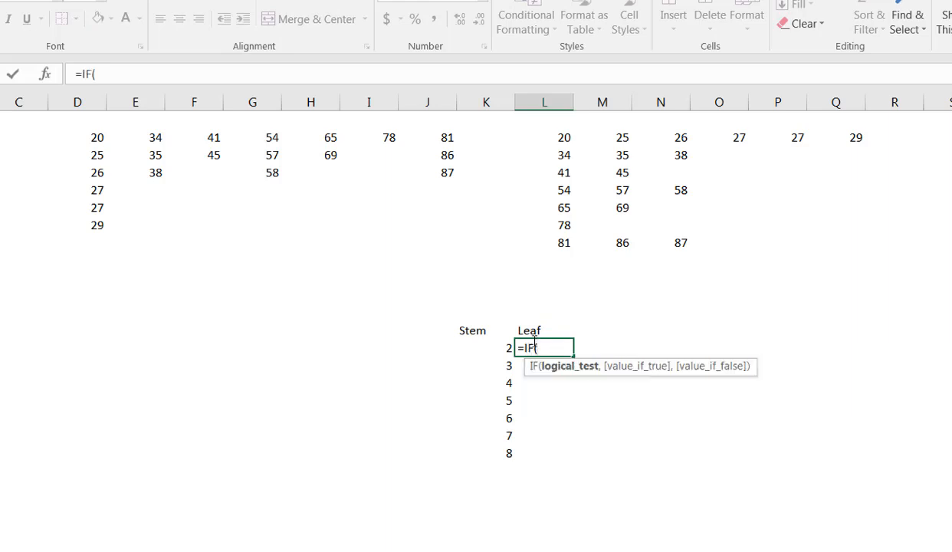
{"action": "left_click", "coordinate": [559, 136]}
{"action": "type", "text": "-"}
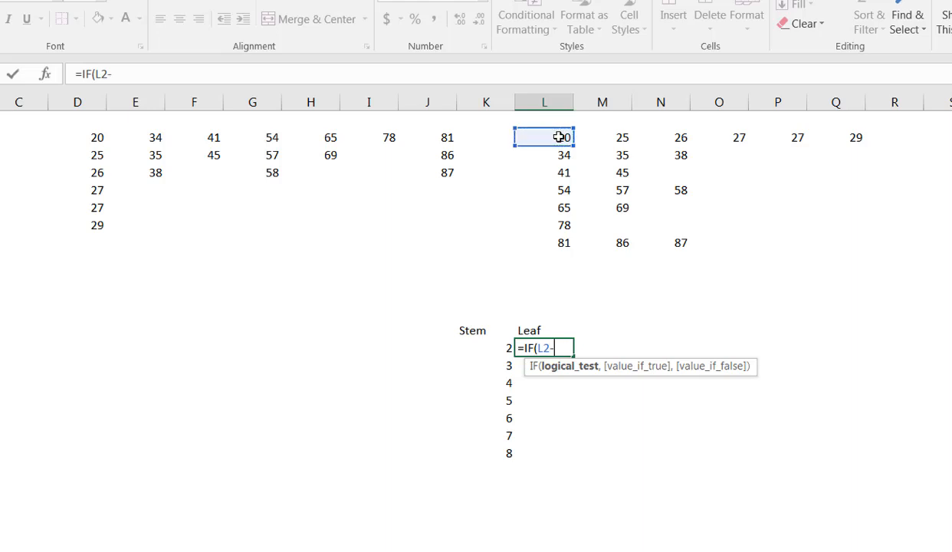
{"action": "left_click", "coordinate": [506, 348]}
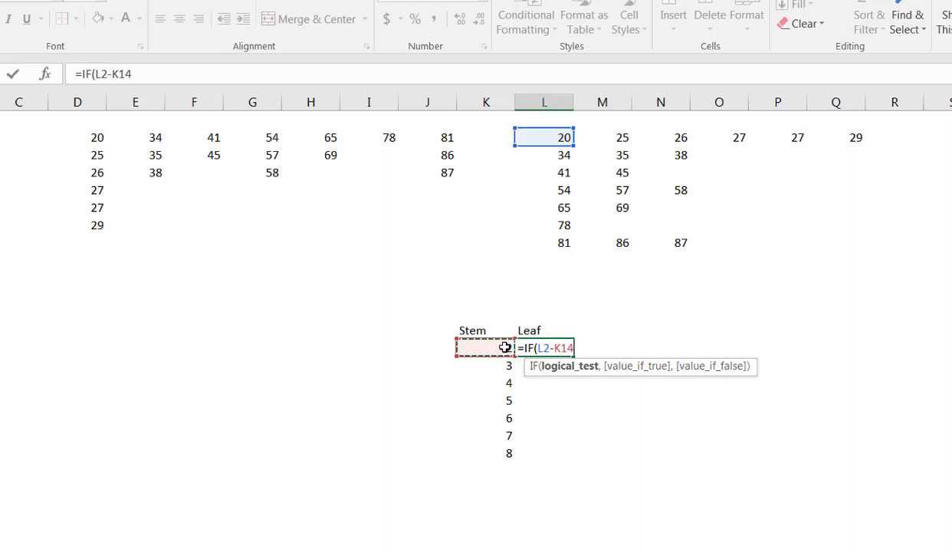
{"action": "key", "text": "F4"}
{"action": "key", "text": "F4"}
{"action": "key", "text": "F4"}
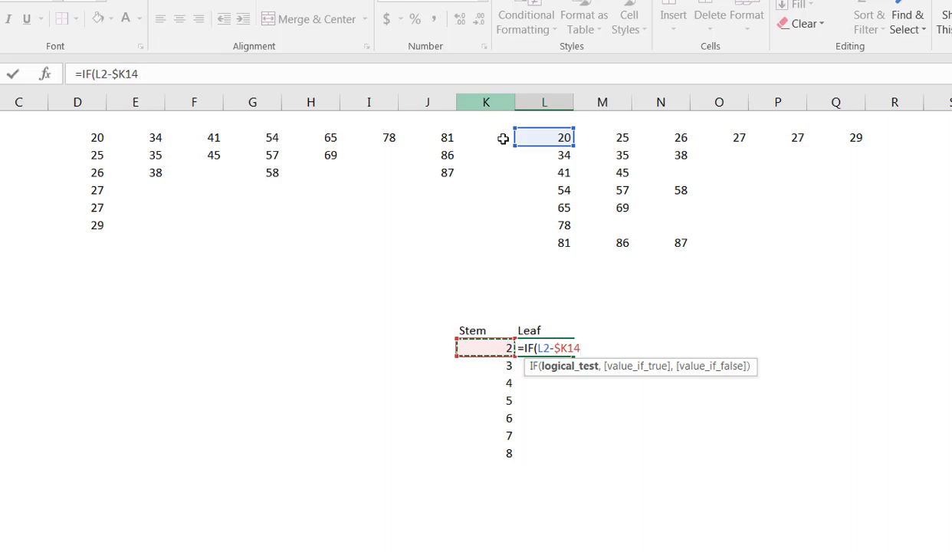
{"action": "type", "text": "*10>="}
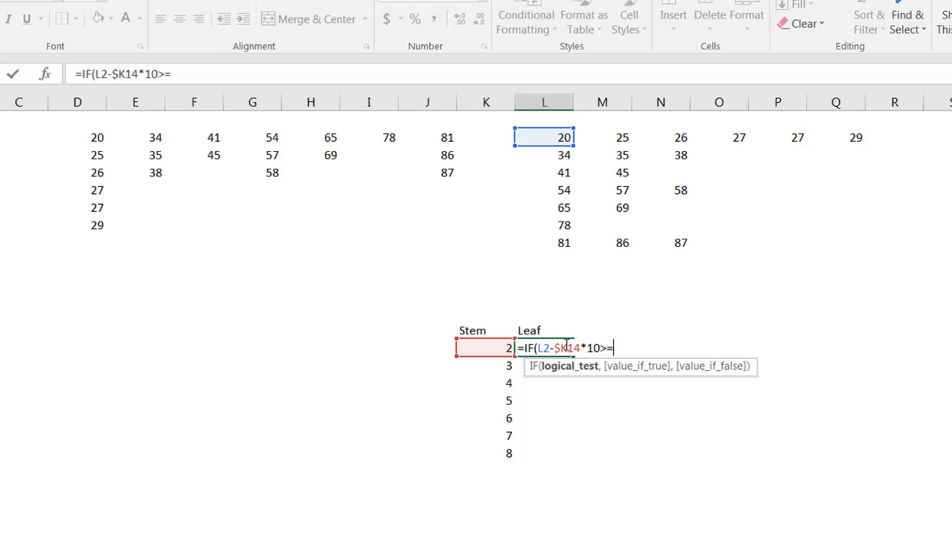
{"action": "type", "text": "0,"}
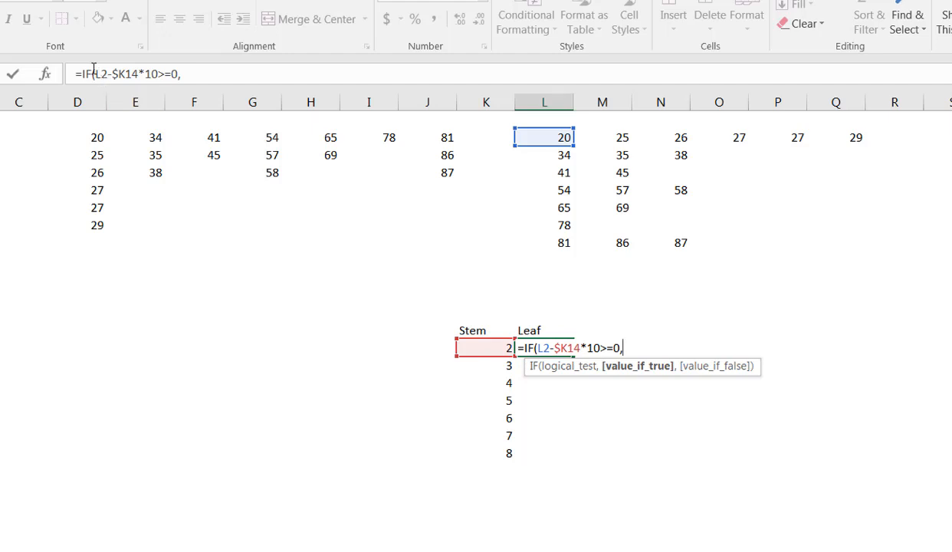
- Complete the L14 formula as =IF(L2-$K14*10>=0,L2-$K14*10,"") by reusing the test expression as the true value
{"action": "left_click_drag", "start_coordinate": [95, 73], "coordinate": [157, 74]}
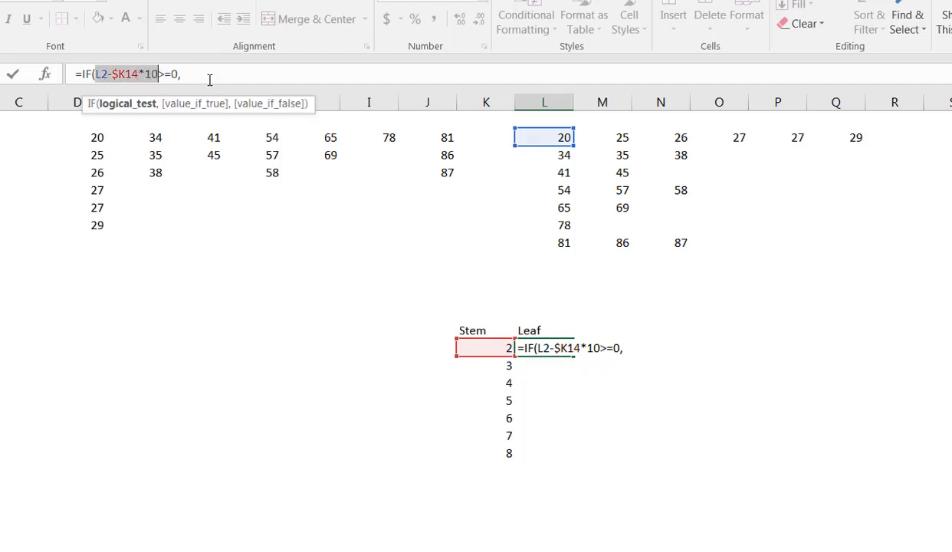
{"action": "key", "text": "ctrl+c"}
{"action": "key", "text": "End"}
{"action": "key", "text": "ctrl+v"}
{"action": "type", "text": ","}
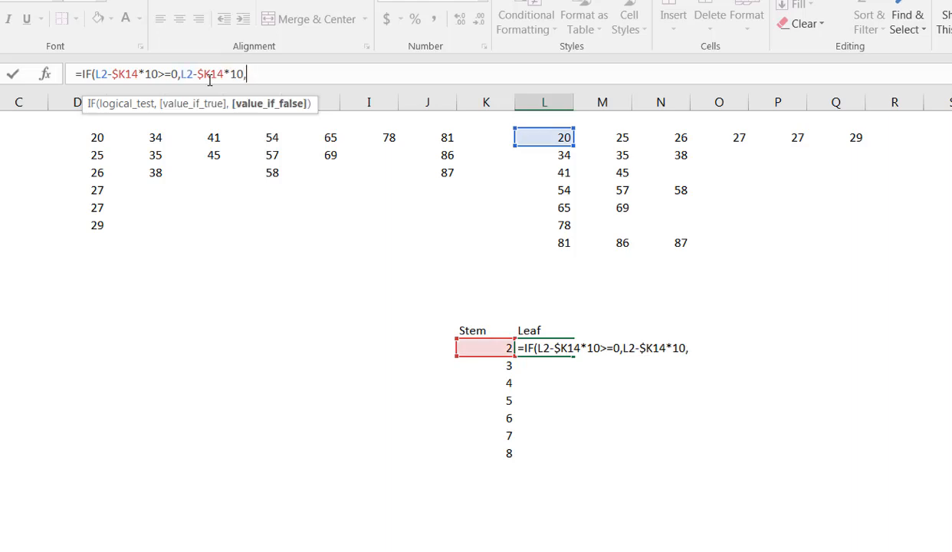
{"action": "type", "text": "\"\")"}
{"action": "key", "text": "ctrl+Return"}
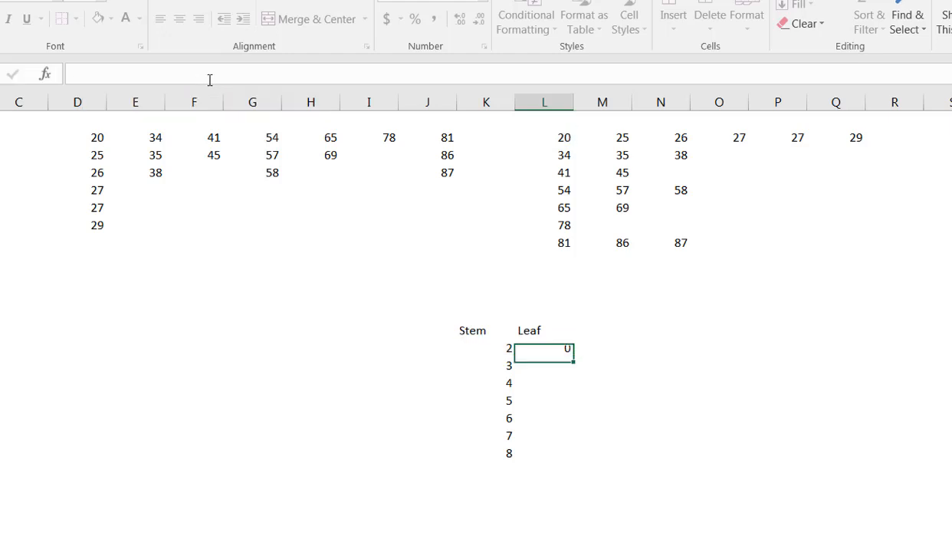
{"action": "key", "text": "Down"}
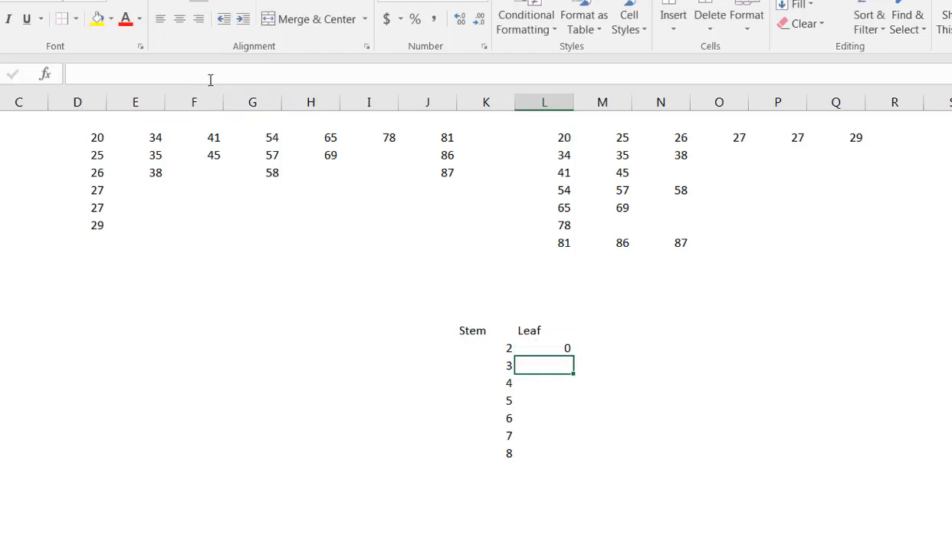
- Fill the leaf formula from L14 across to column Q and down through row 20
{"action": "left_click", "coordinate": [562, 348]}
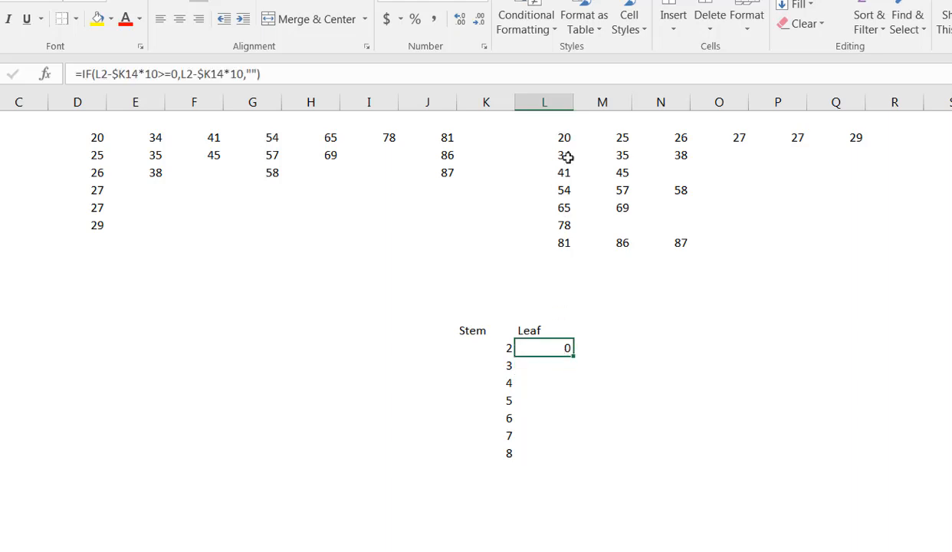
{"action": "left_click_drag", "start_coordinate": [574, 356], "coordinate": [864, 350]}
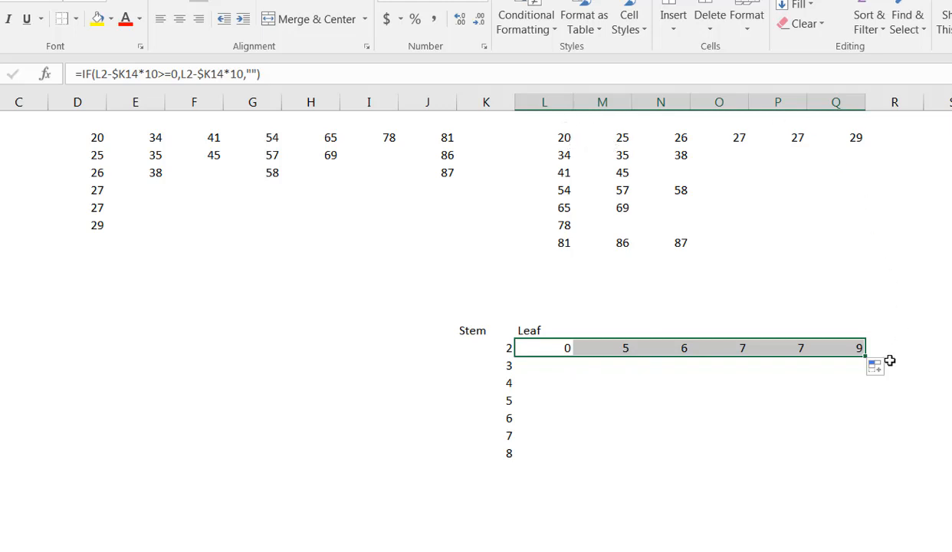
{"action": "left_click_drag", "start_coordinate": [866, 357], "coordinate": [872, 459]}
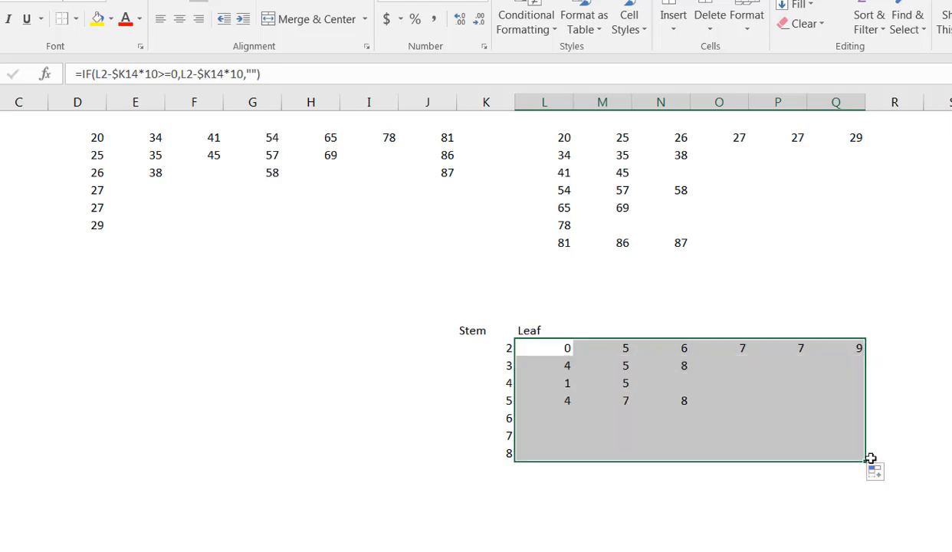
- Empty the transposed score cell L7 and check how the leaf formula in L19 responds
{"action": "left_click", "coordinate": [550, 187]}
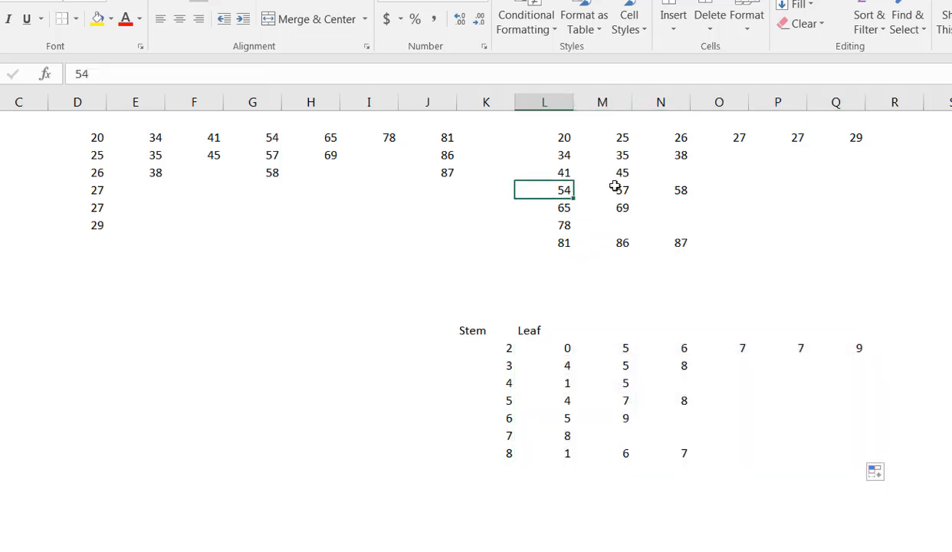
{"action": "left_click", "coordinate": [680, 189]}
{"action": "left_click", "coordinate": [566, 227]}
{"action": "left_click", "coordinate": [97, 74]}
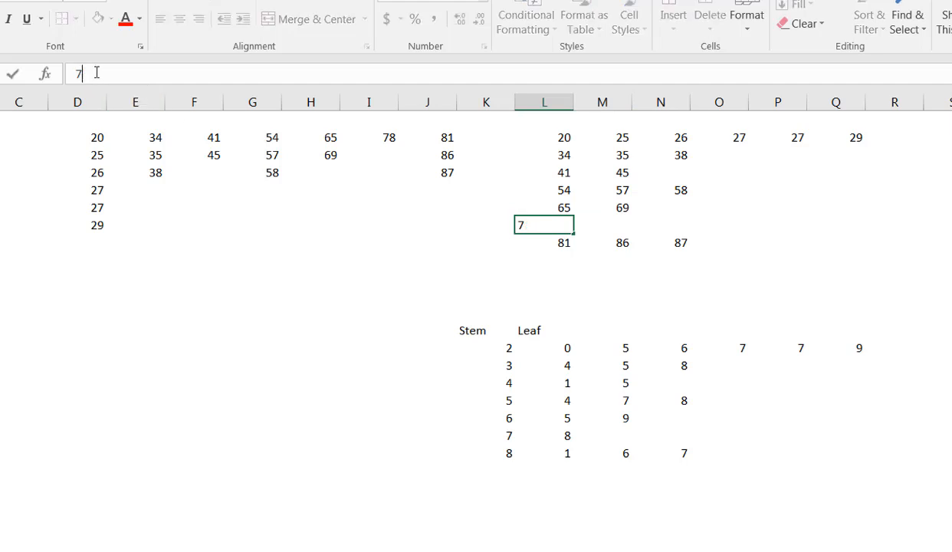
{"action": "key", "text": "Return"}
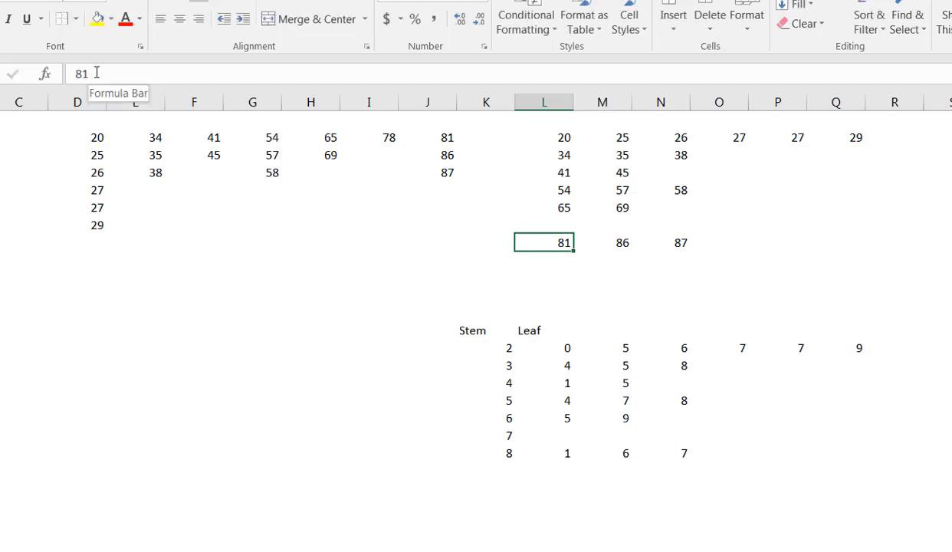
{"action": "left_click", "coordinate": [567, 440]}
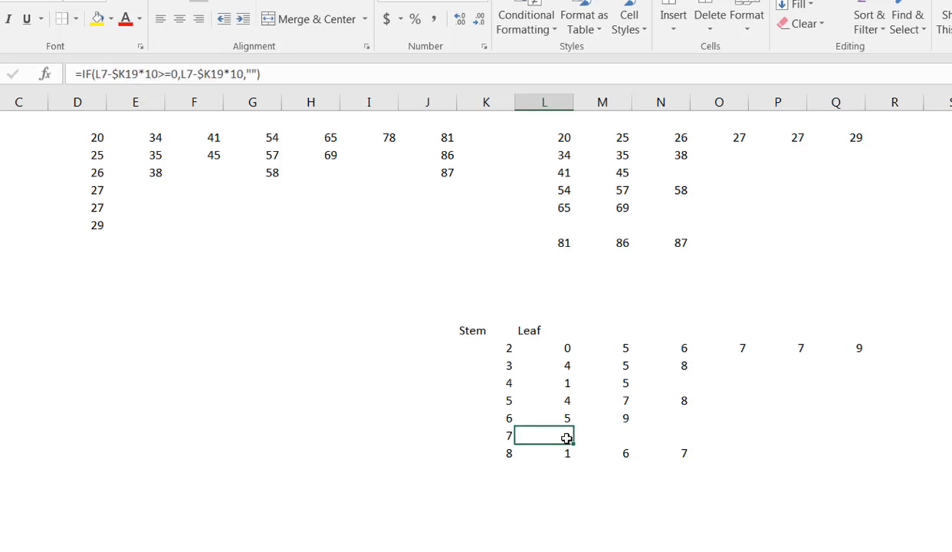
- Copy the leaf formulas in L14:Q20 and paste them over themselves as values only
{"action": "left_click", "coordinate": [549, 347]}
{"action": "left_click_drag", "start_coordinate": [548, 347], "coordinate": [853, 451]}
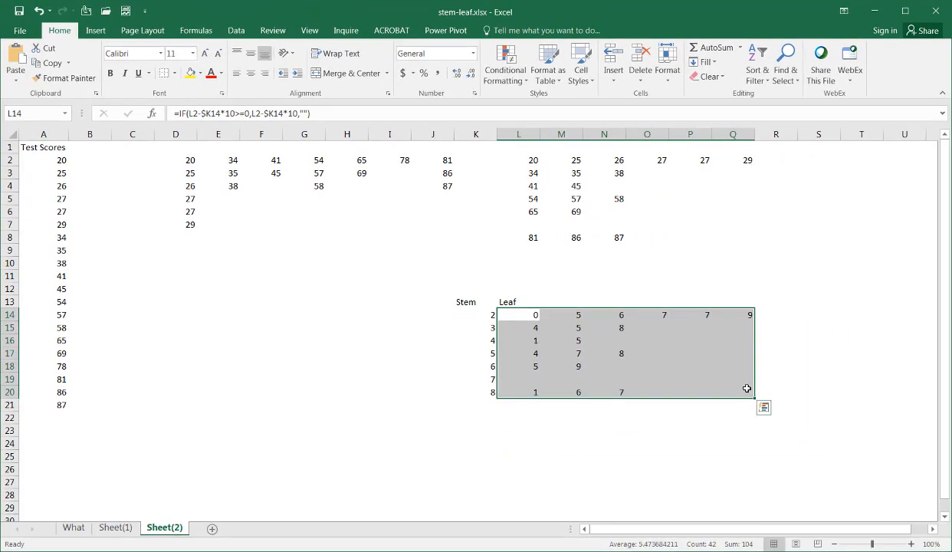
{"action": "key", "text": "ctrl+c"}
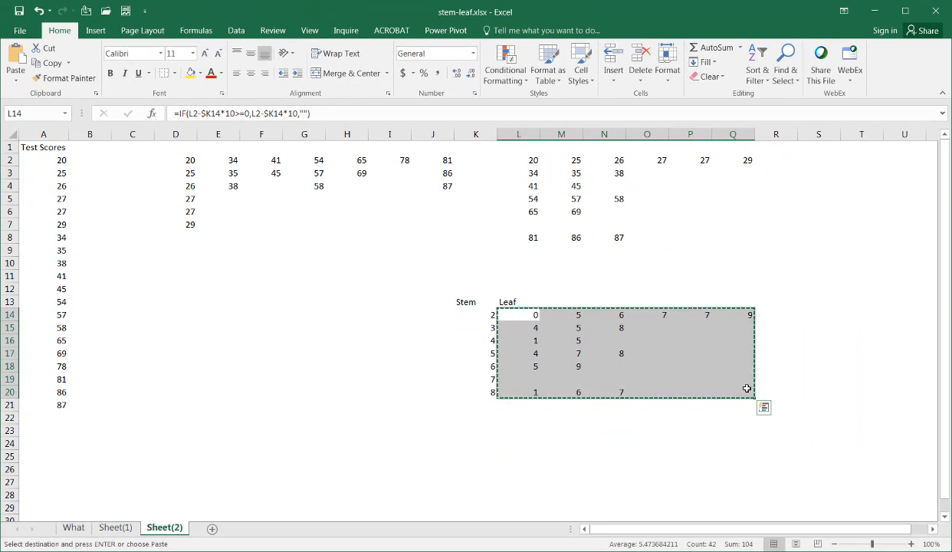
{"action": "left_click", "coordinate": [15, 81]}
{"action": "left_click", "coordinate": [17, 163]}
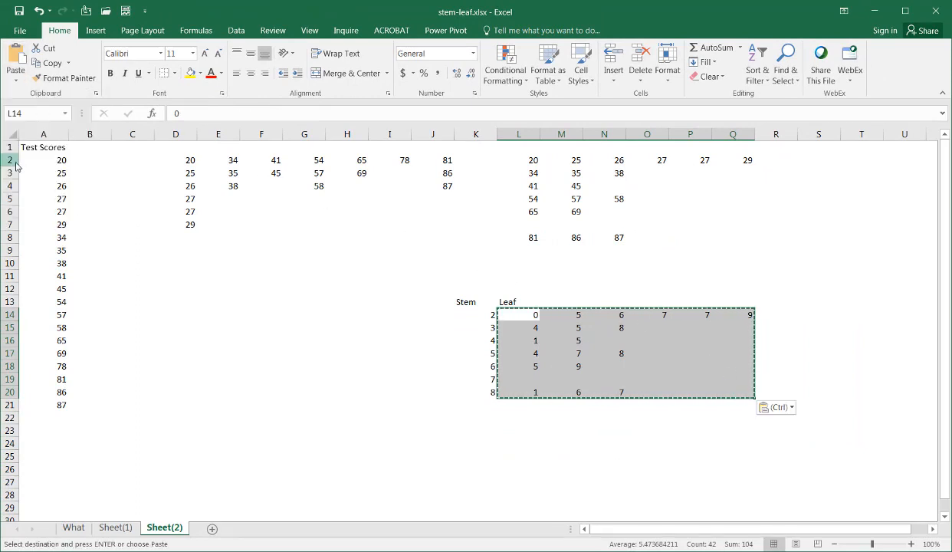
{"action": "left_click", "coordinate": [513, 367]}
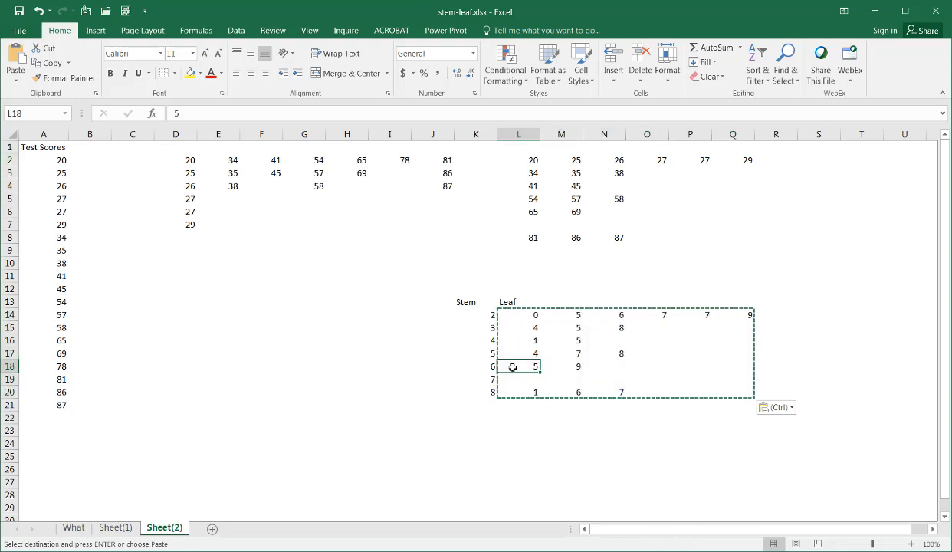
- Autofit the widths of columns L through Q to their contents
{"action": "left_click_drag", "start_coordinate": [515, 134], "coordinate": [725, 127]}
{"action": "double_click", "coordinate": [540, 134]}
{"action": "left_click", "coordinate": [509, 329]}
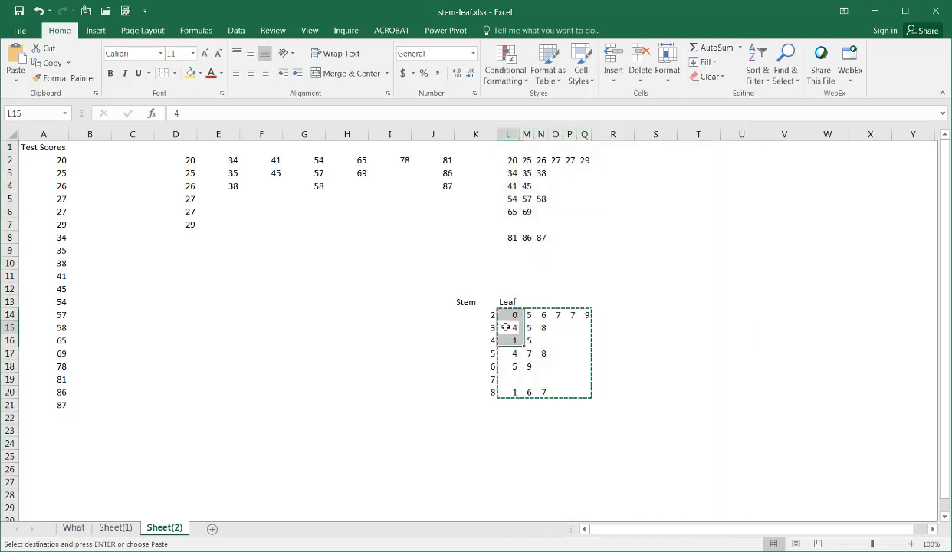
- Add a bottom border under the Stem and Leaf heading row K13:Q13
{"action": "left_click_drag", "start_coordinate": [476, 305], "coordinate": [582, 302]}
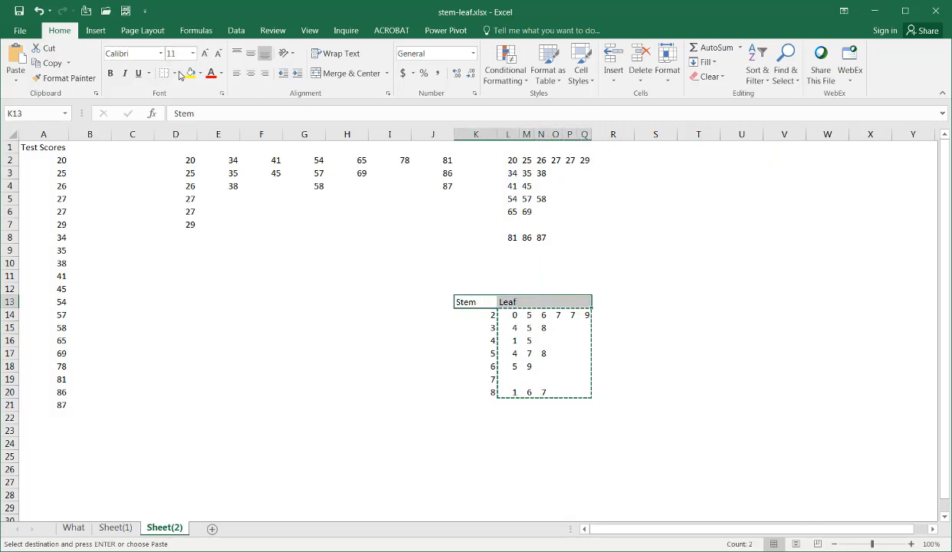
{"action": "left_click", "coordinate": [174, 73]}
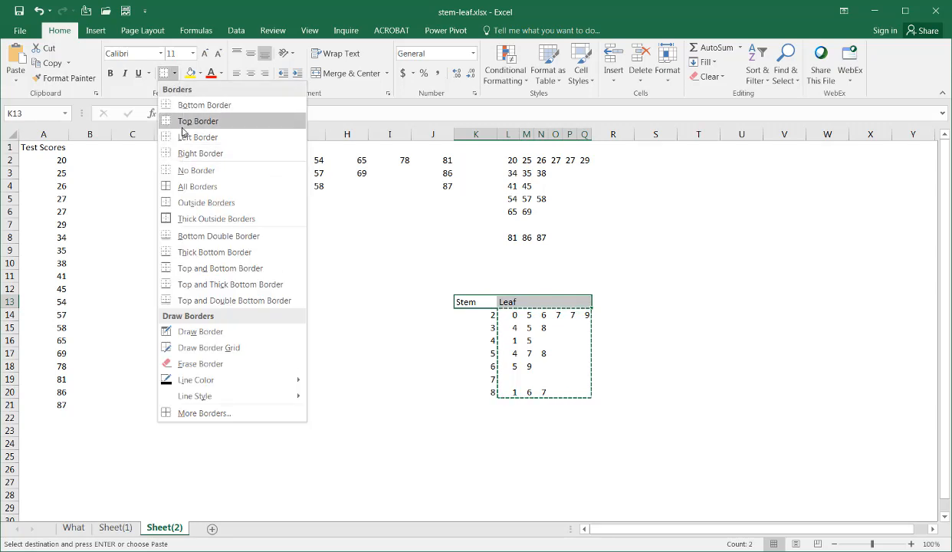
{"action": "left_click", "coordinate": [184, 105]}
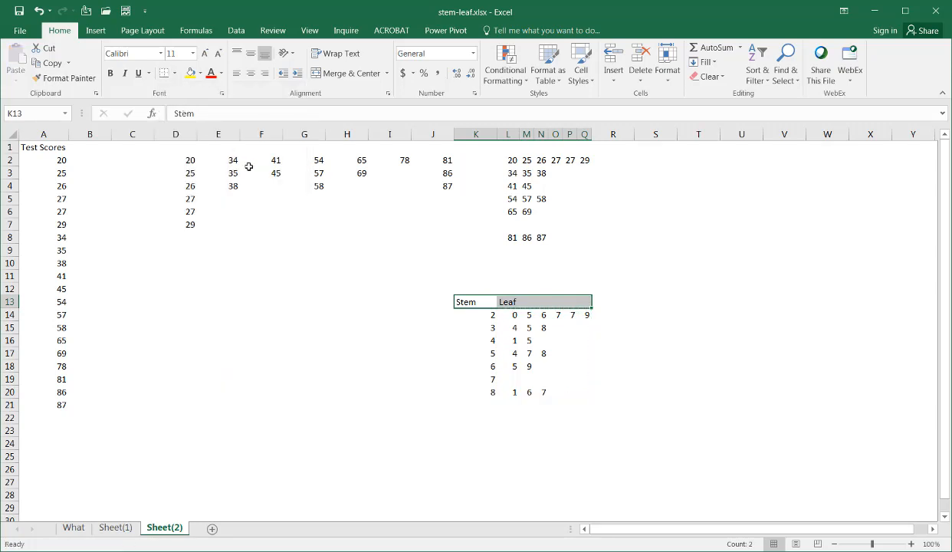
- Add a right border along the stem values in K14:K20
{"action": "left_click", "coordinate": [478, 315]}
{"action": "left_click_drag", "start_coordinate": [481, 346], "coordinate": [486, 398]}
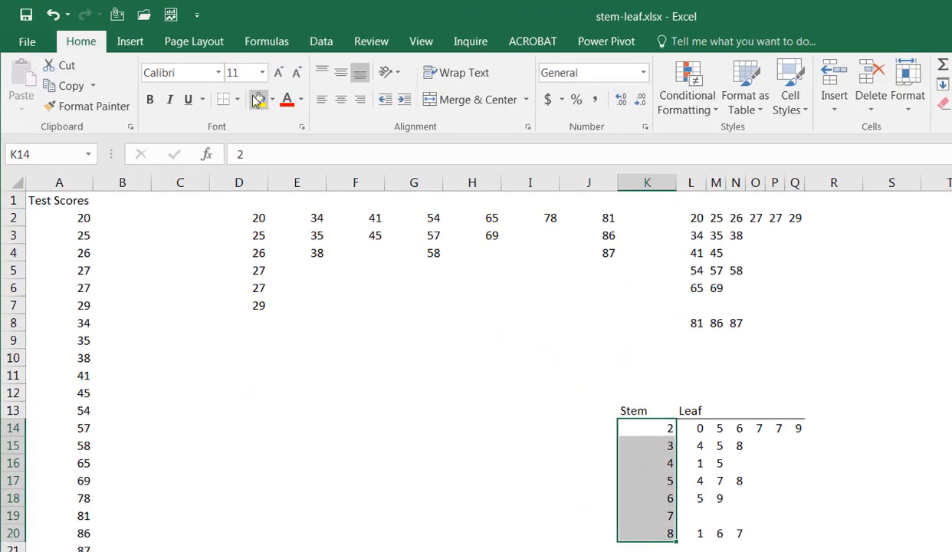
{"action": "left_click", "coordinate": [237, 99]}
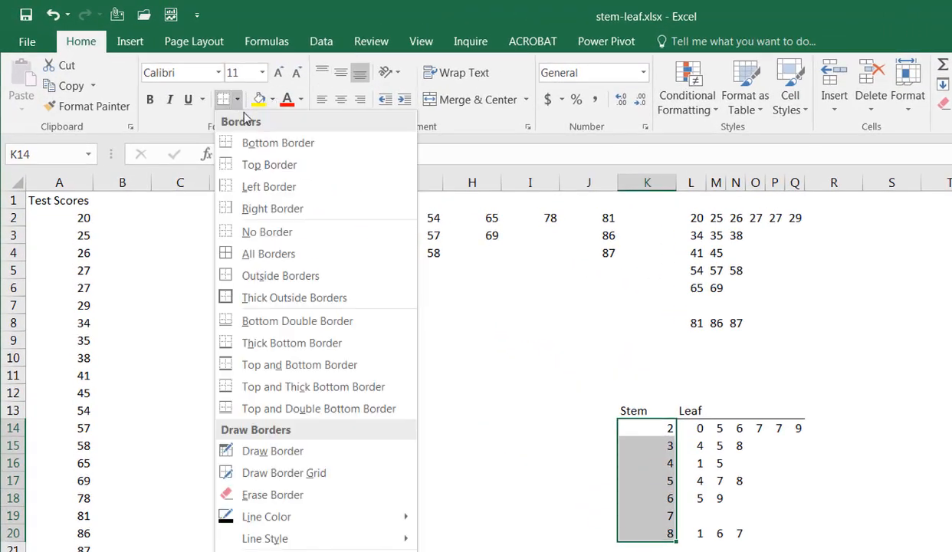
{"action": "left_click", "coordinate": [258, 208]}
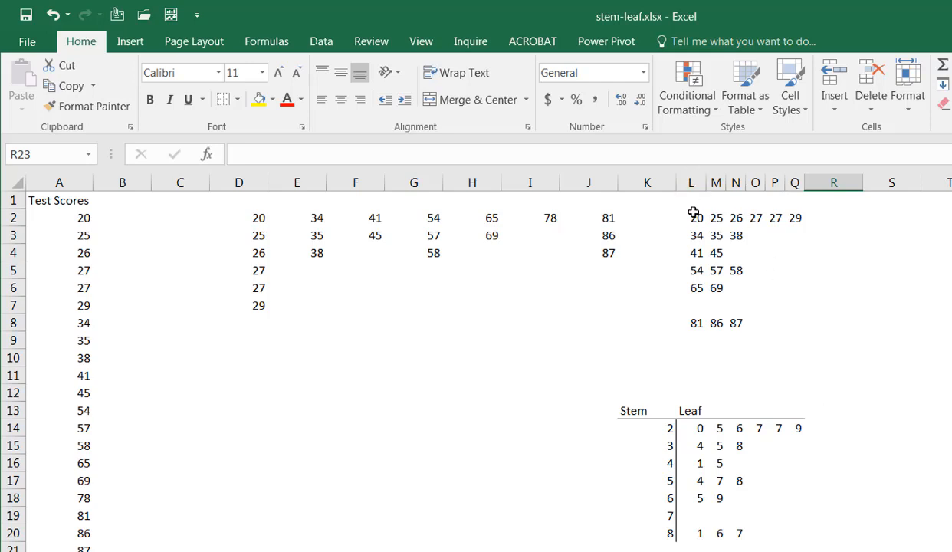
- Clear the contents of D1:R8 to remove both the grouped and the transposed helper scores
{"action": "left_click_drag", "start_coordinate": [692, 217], "coordinate": [822, 323]}
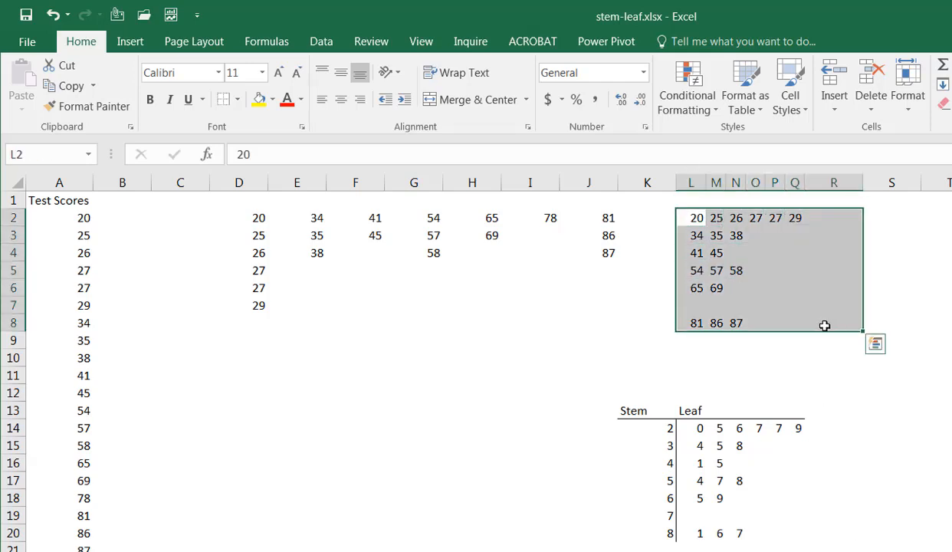
{"action": "left_click_drag", "start_coordinate": [239, 183], "coordinate": [236, 205]}
{"action": "key", "text": "Delete"}
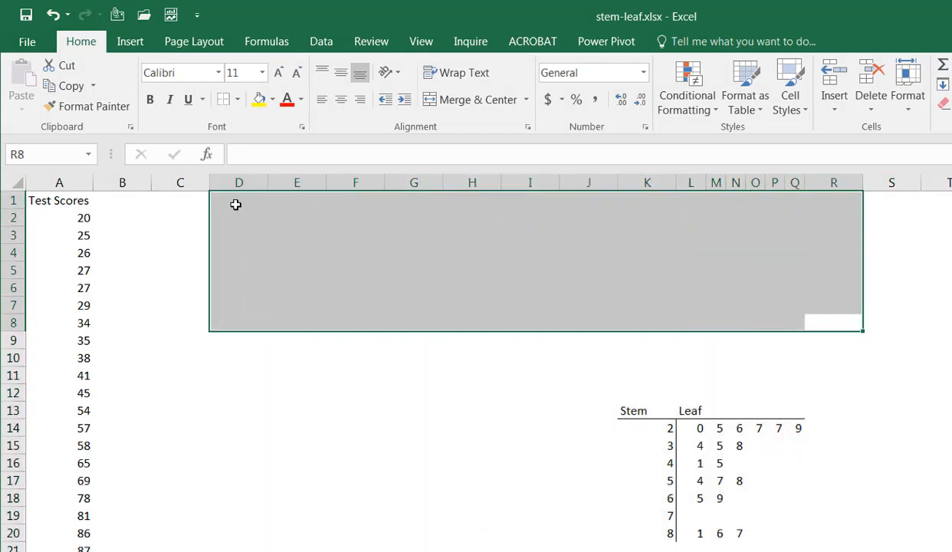
- Delete the empty columns C through I so the plot sits closer to the test scores
{"action": "left_click_drag", "start_coordinate": [530, 182], "coordinate": [187, 179]}
{"action": "right_click", "coordinate": [198, 182]}
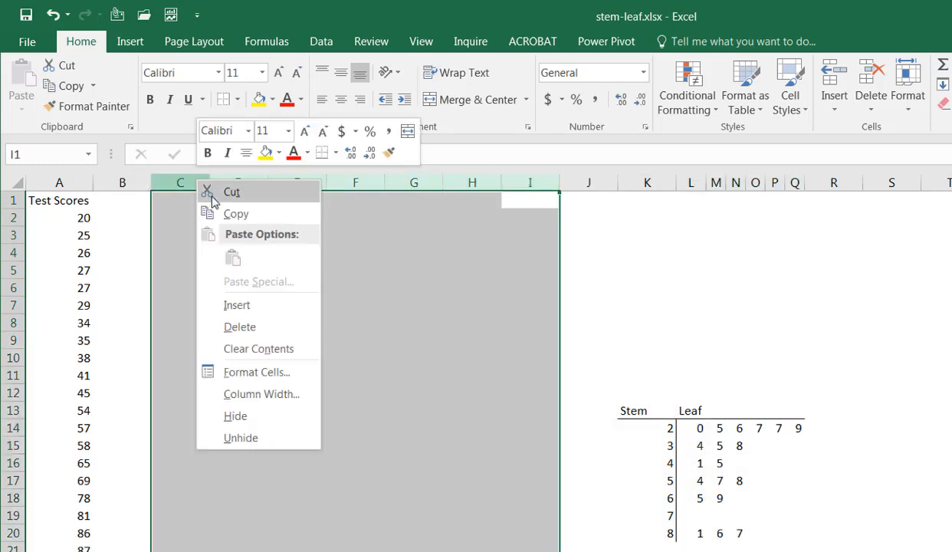
{"action": "left_click", "coordinate": [277, 325]}
{"action": "left_click", "coordinate": [483, 463]}
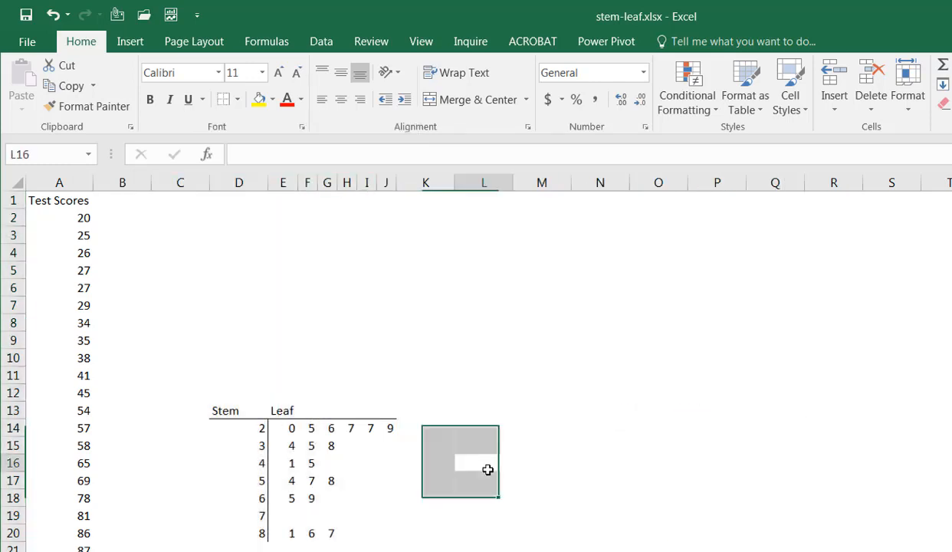
{"action": "key", "text": "Left"}
{"action": "key", "text": "Down"}
{"action": "key", "text": "Down"}
{"action": "key", "text": "Down"}
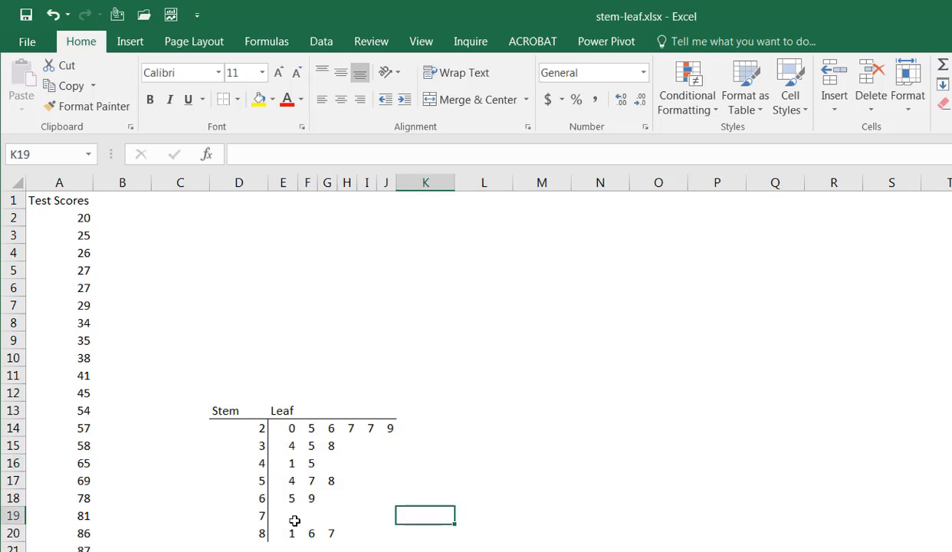
- Compare the stem 7 row of the plot with the original score in A18
{"action": "left_click", "coordinate": [260, 515]}
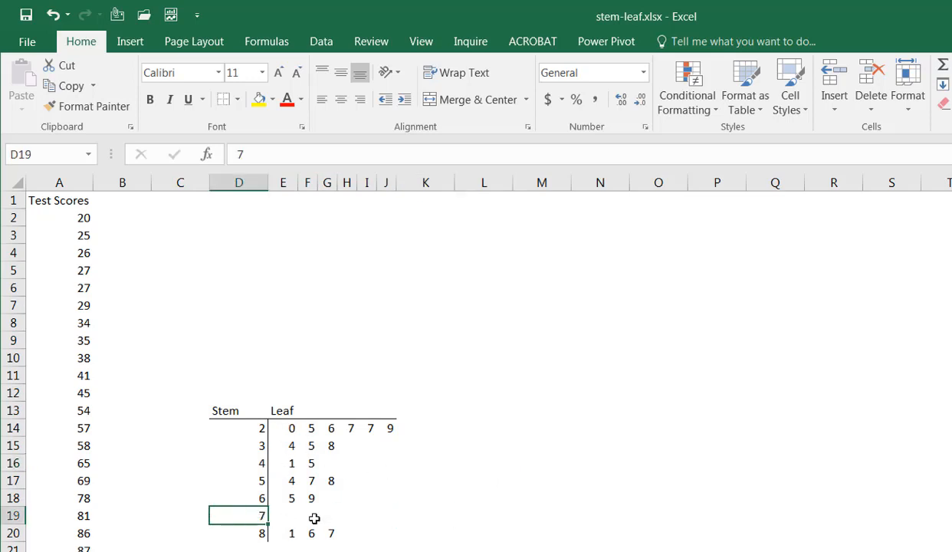
{"action": "left_click", "coordinate": [76, 498]}
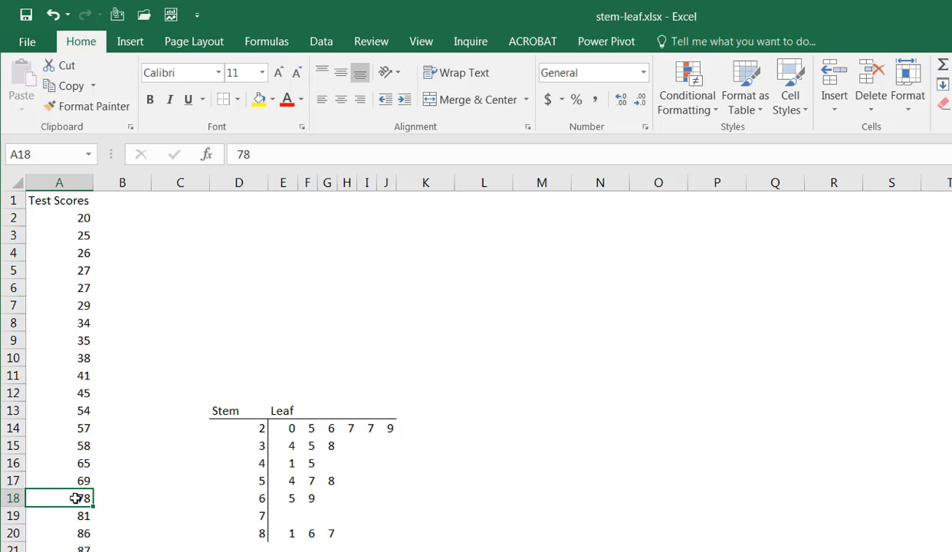
{"action": "left_click", "coordinate": [294, 517]}
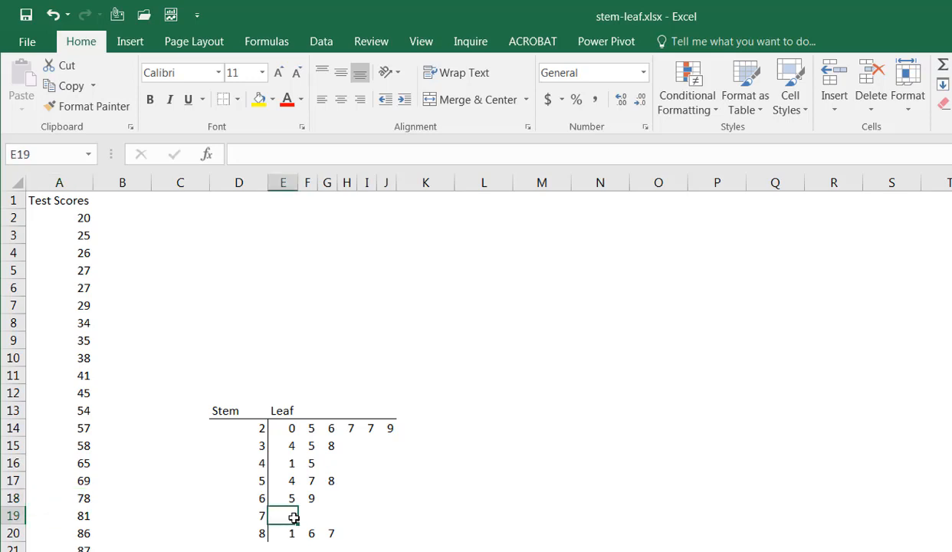